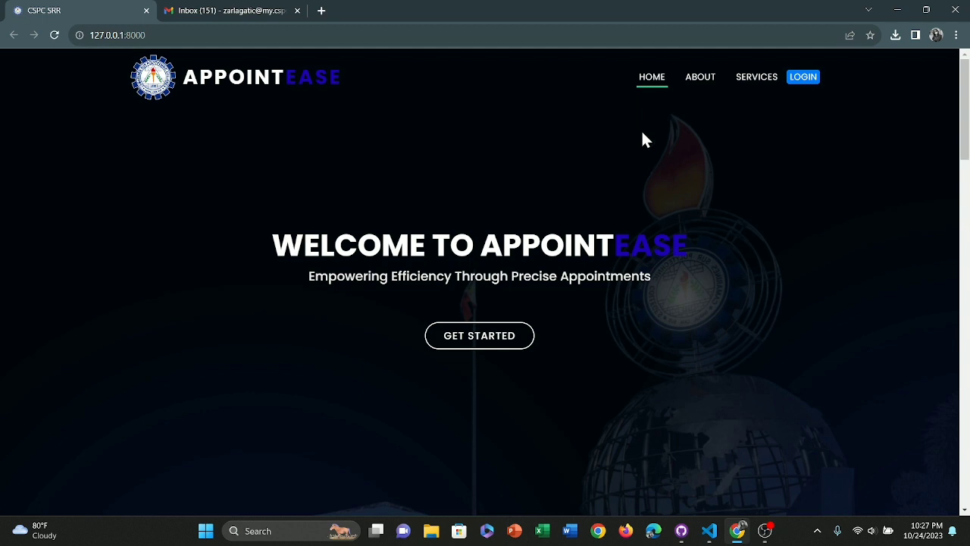
# - Scroll the home page past About, Managers, Developers and How to Use to the six services
pyautogui.scroll(-1, 645, 140)
pyautogui.scroll(1, 646, 141)
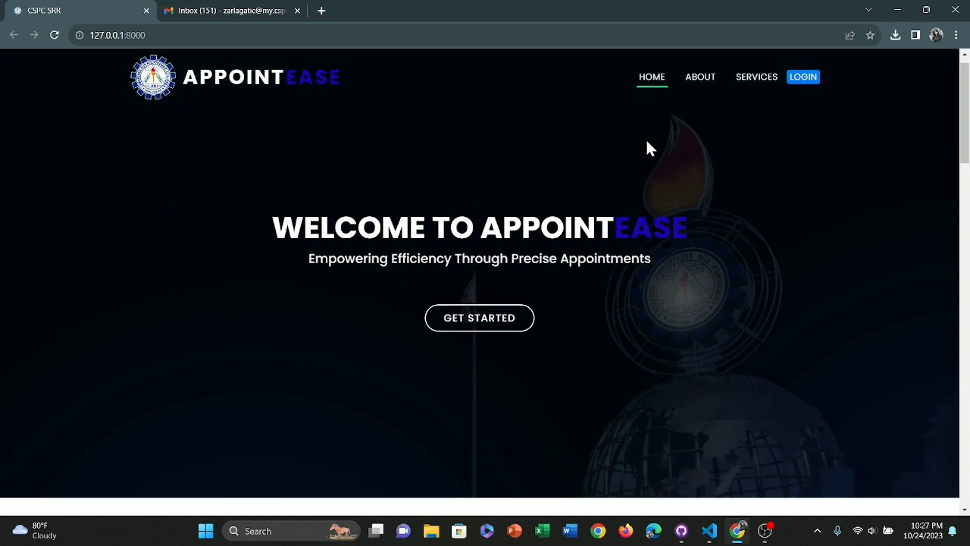
pyautogui.scroll(1, 646, 148)
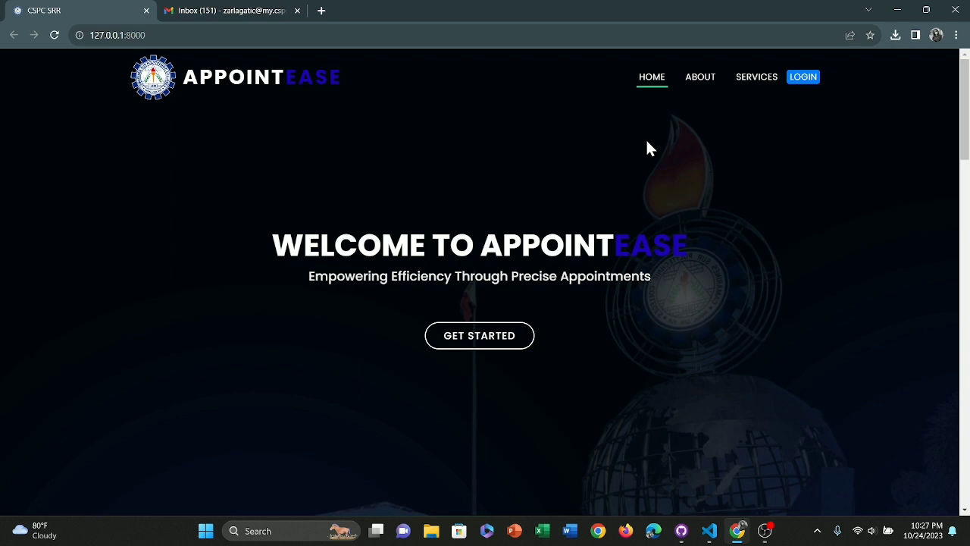
pyautogui.scroll(-3, 647, 141)
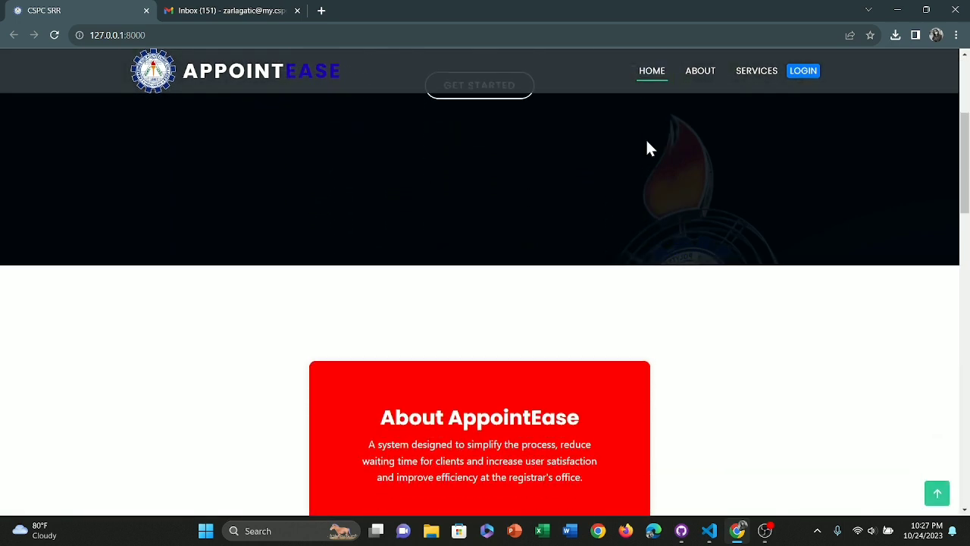
pyautogui.scroll(-2, 647, 147)
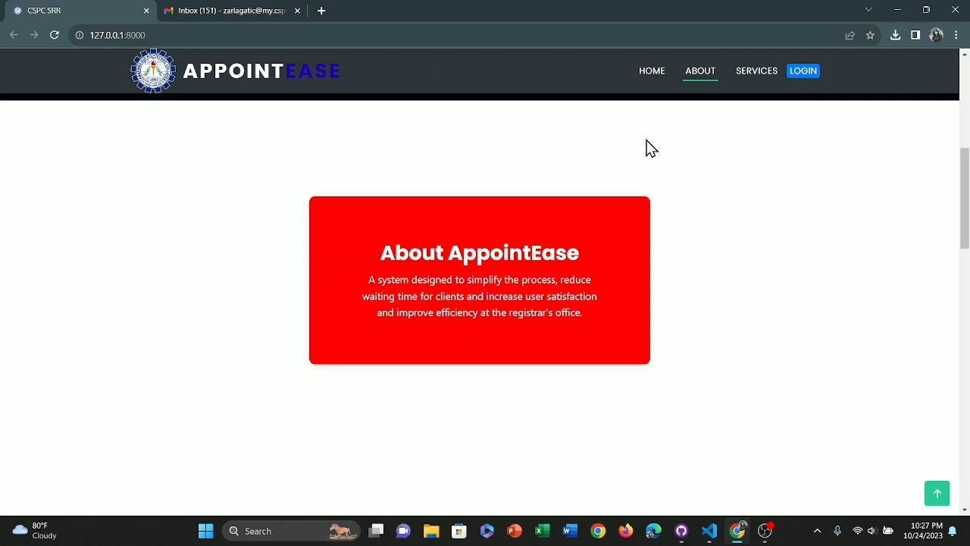
pyautogui.scroll(-3, 647, 148)
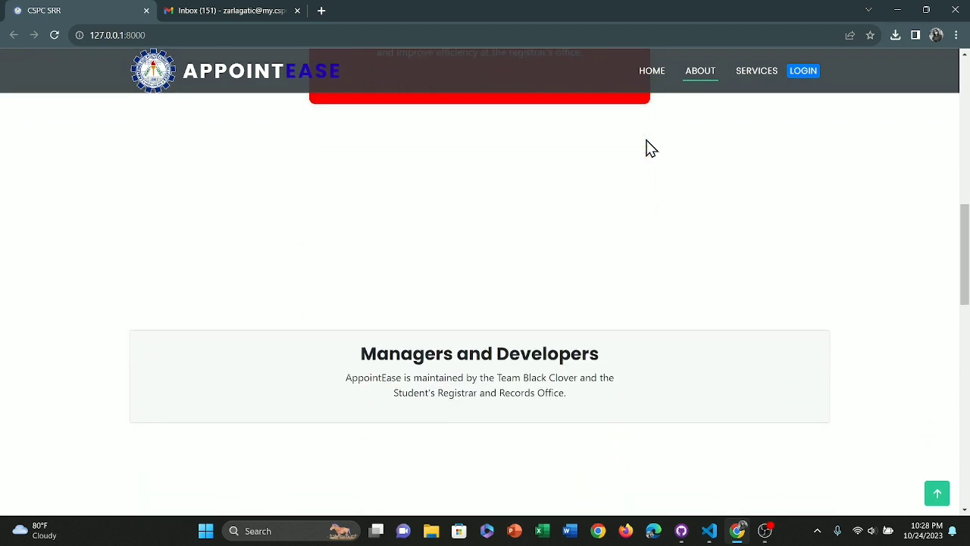
pyautogui.scroll(-1, 646, 148)
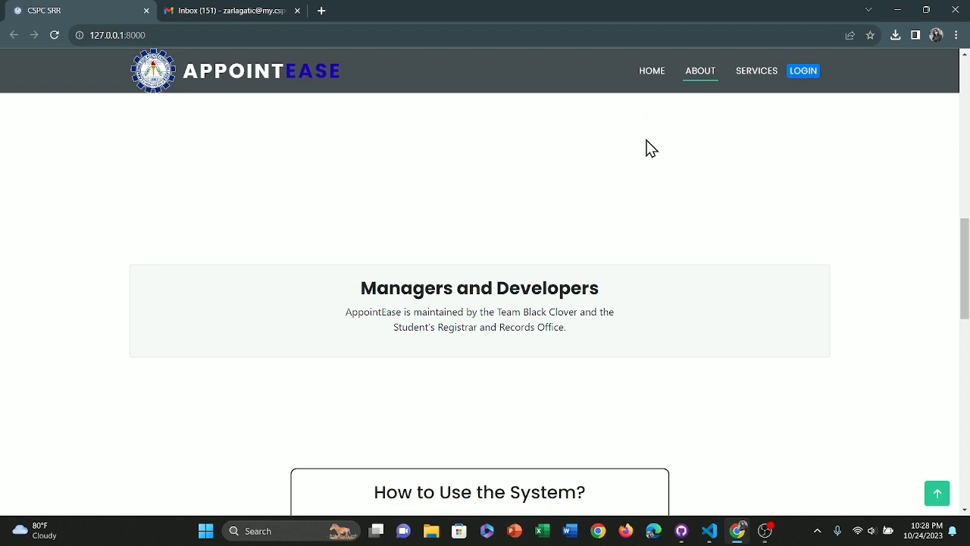
pyautogui.scroll(-3, 641, 121)
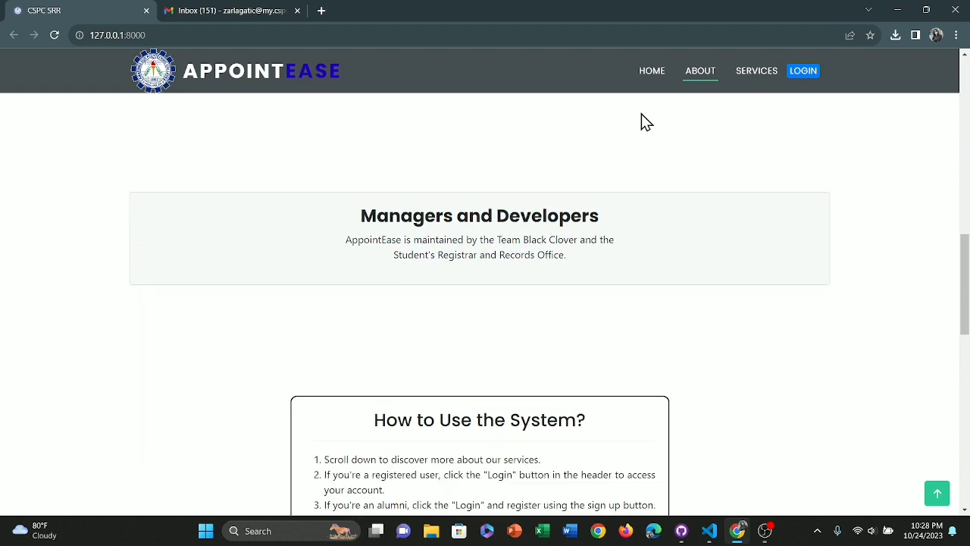
pyautogui.scroll(-1, 642, 121)
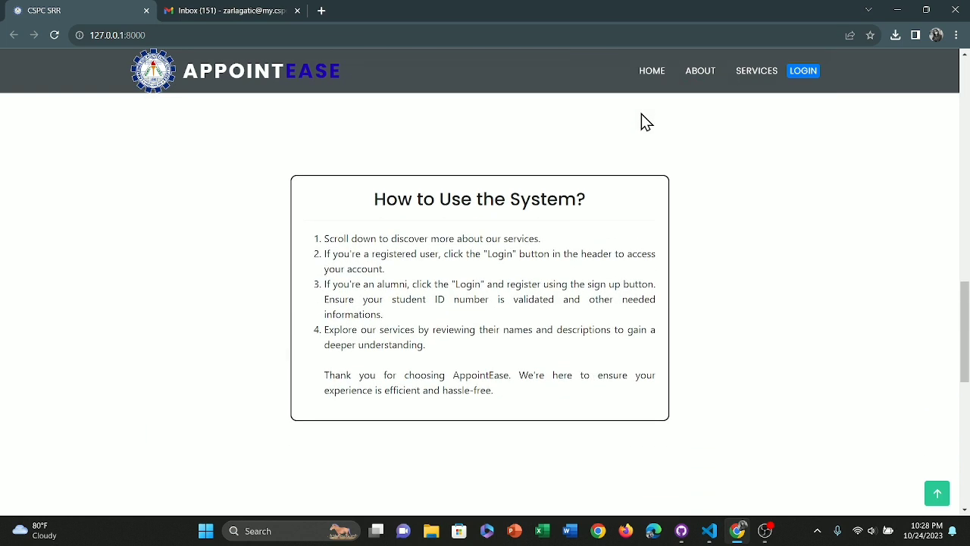
pyautogui.scroll(-5, 641, 121)
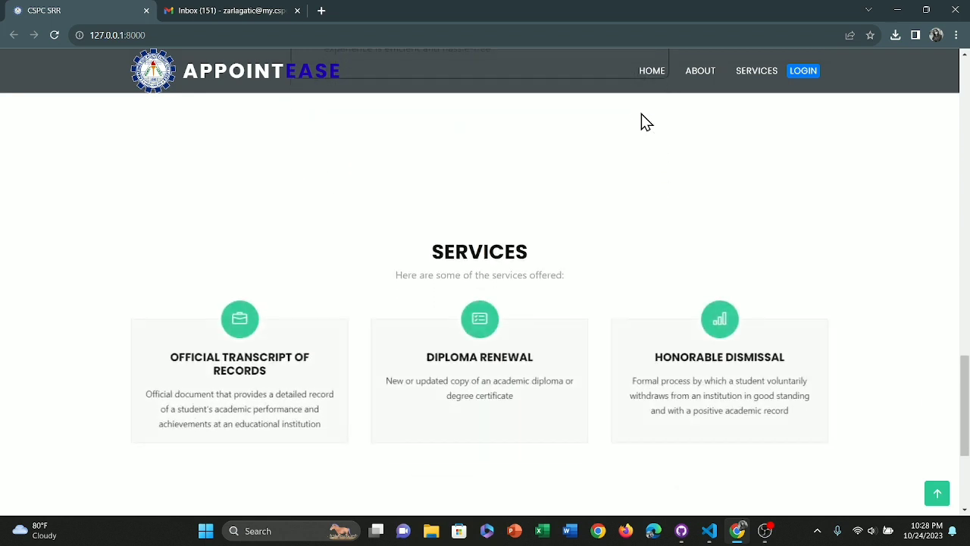
pyautogui.scroll(-1, 642, 121)
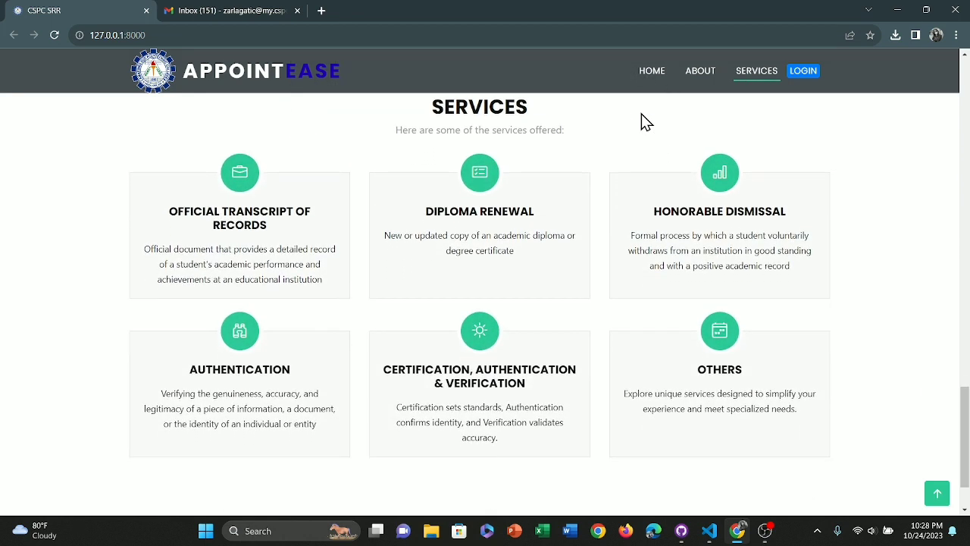
pyautogui.scroll(-1, 642, 122)
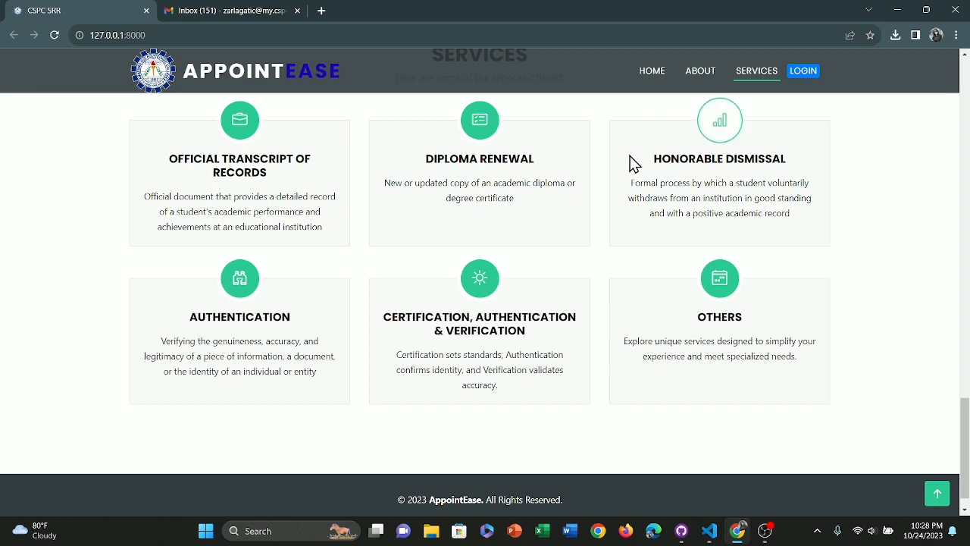
pyautogui.scroll(-1, 630, 155)
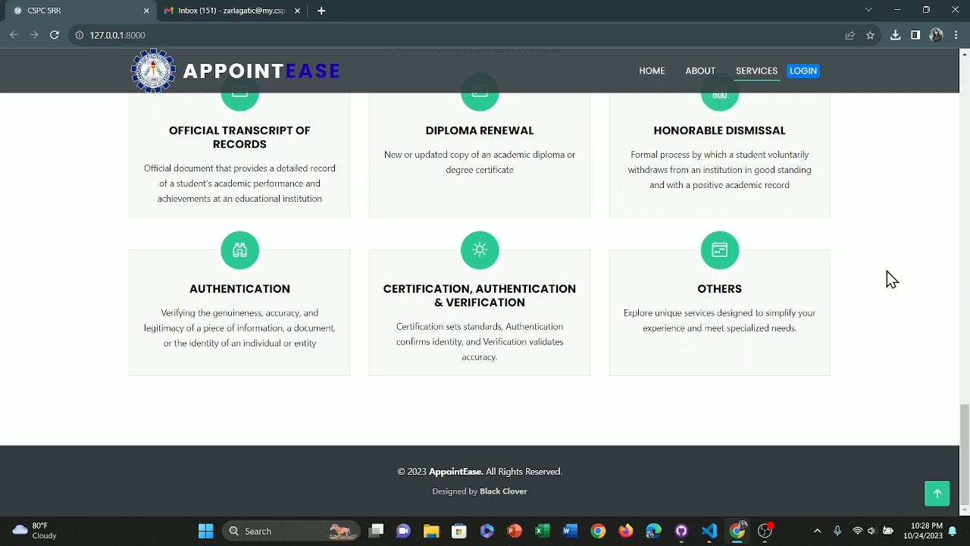
# - Return to the top of the landing page and sign in through LOGIN with the CSPC Mail account
pyautogui.click(938, 496)
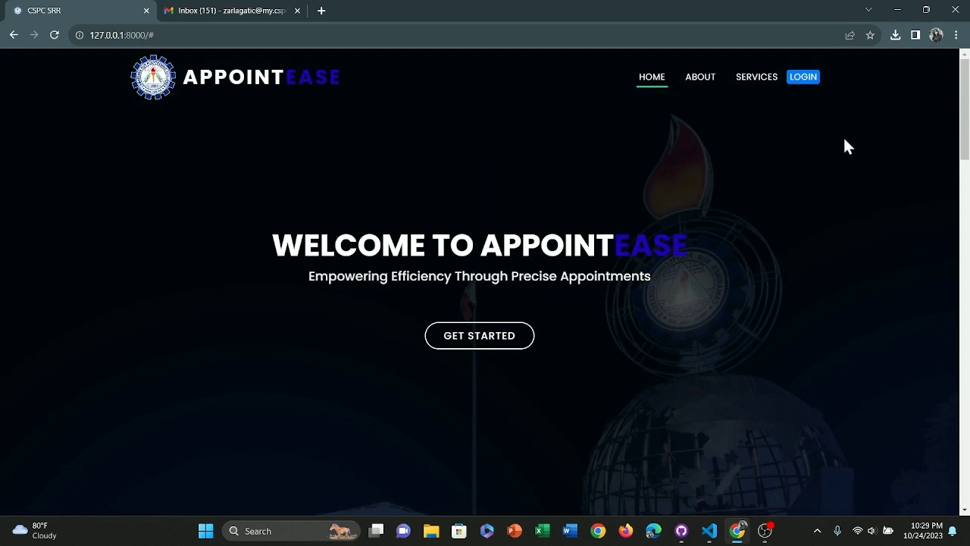
pyautogui.click(803, 79)
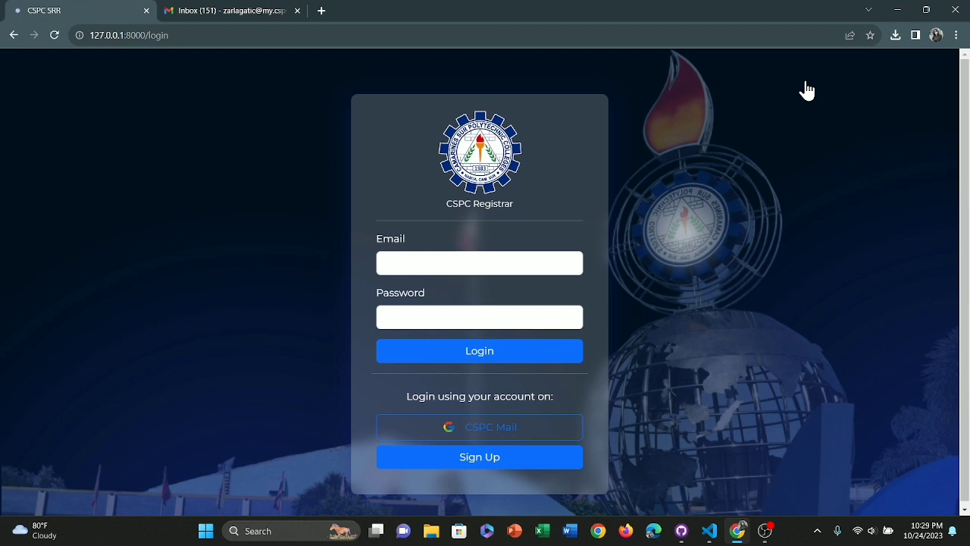
pyautogui.click(465, 429)
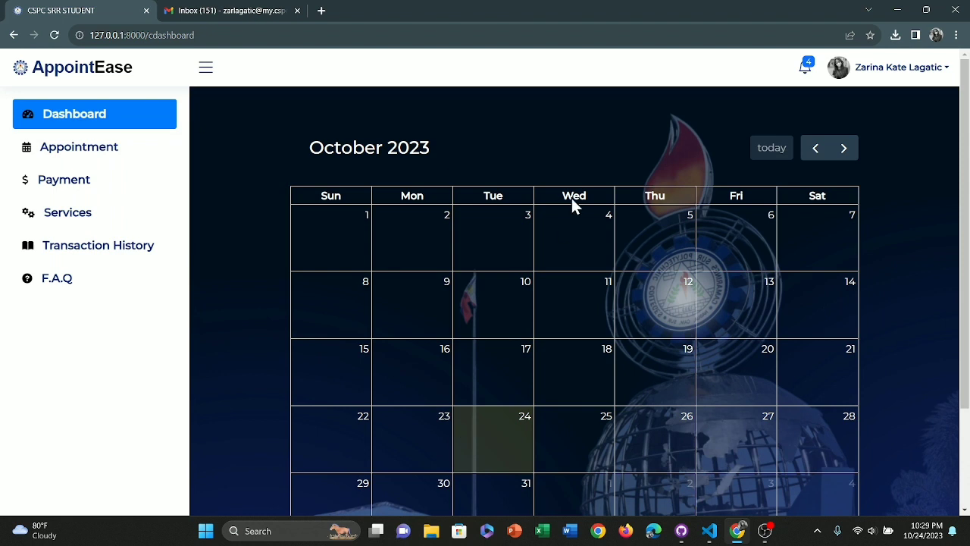
pyautogui.scroll(-2, 573, 191)
pyautogui.scroll(-1, 572, 189)
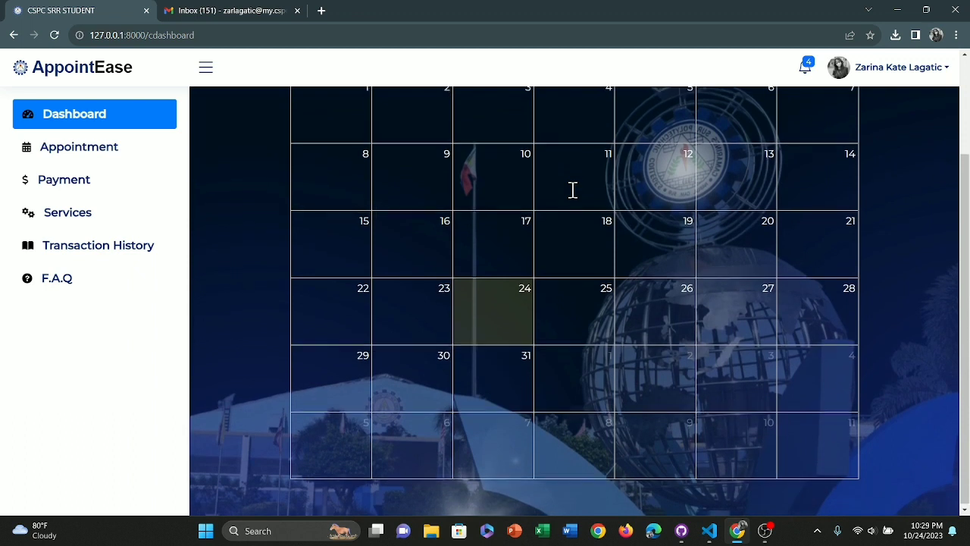
pyautogui.scroll(3, 573, 193)
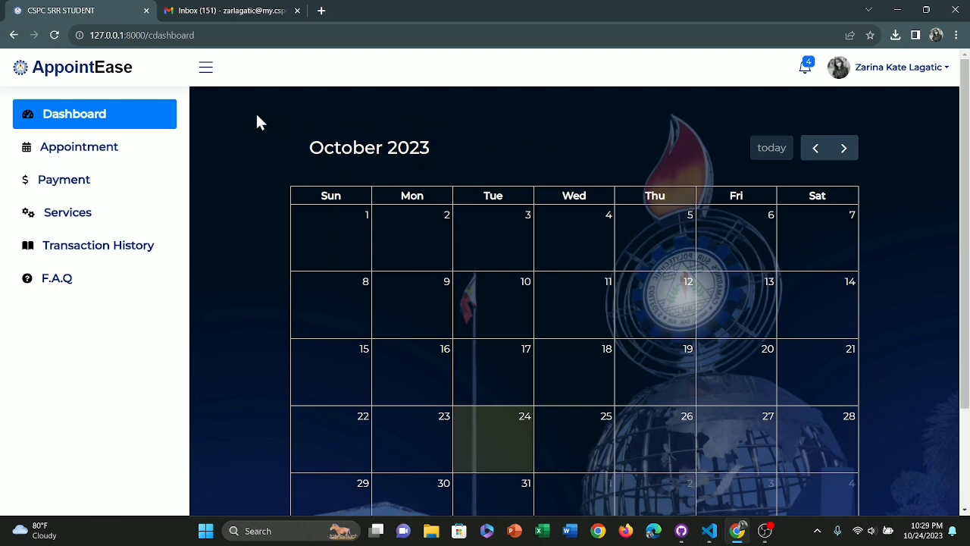
# - Open the Appointment page and browse the week's available time slots from 24 Oct
pyautogui.click(121, 150)
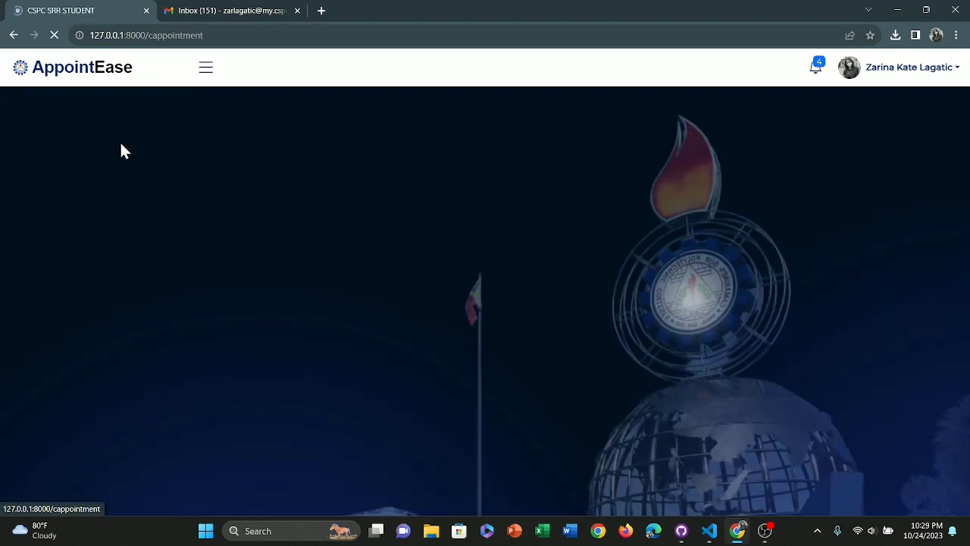
pyautogui.scroll(10, 500, 174)
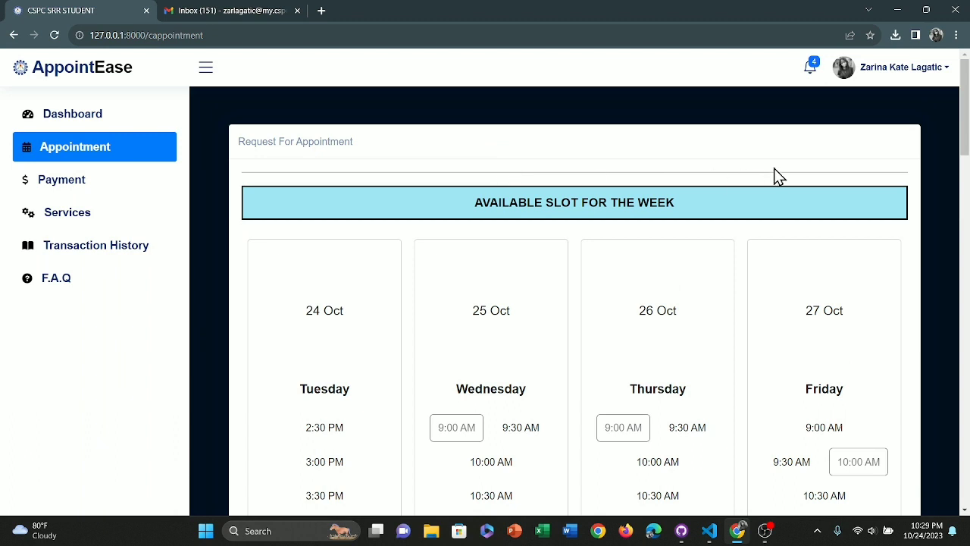
pyautogui.scroll(-1, 881, 169)
pyautogui.scroll(-3, 882, 169)
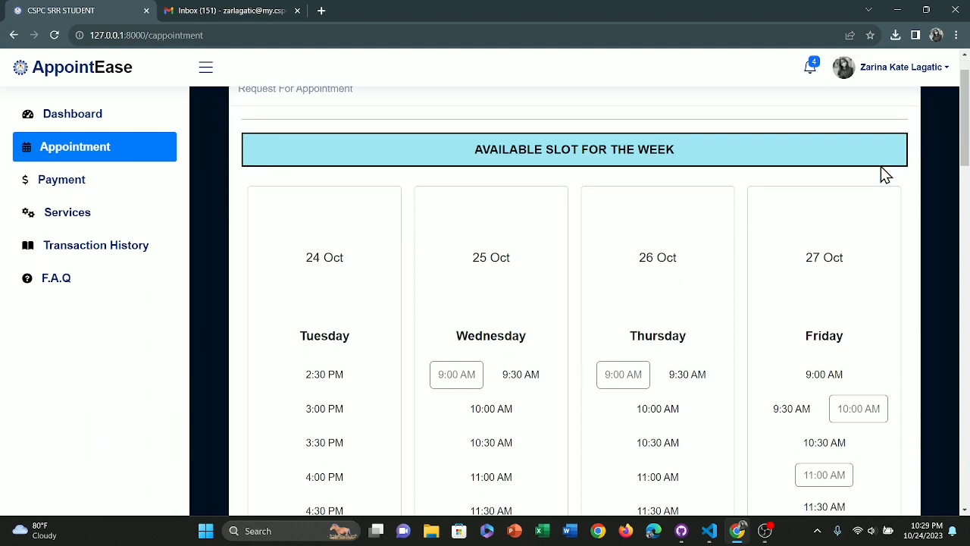
pyautogui.scroll(-3, 881, 168)
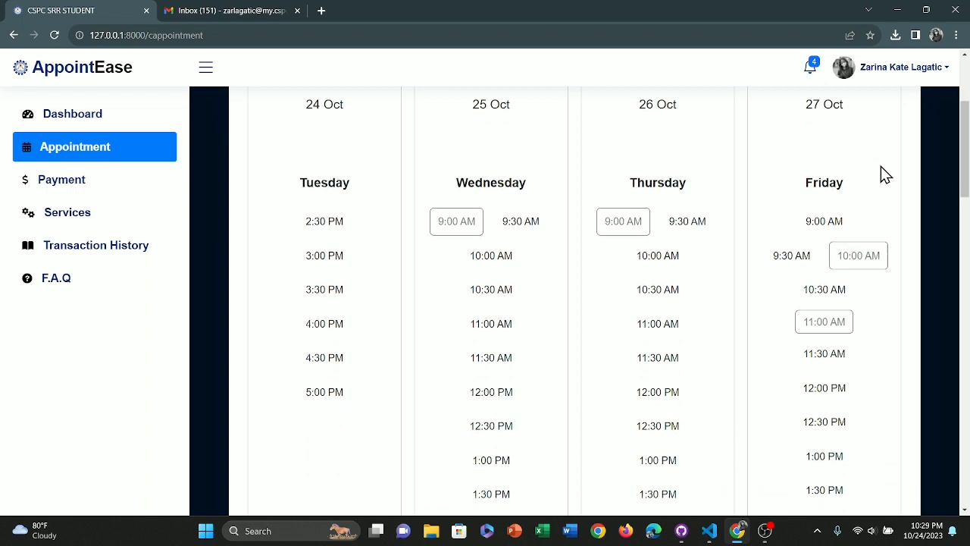
pyautogui.scroll(-5, 881, 167)
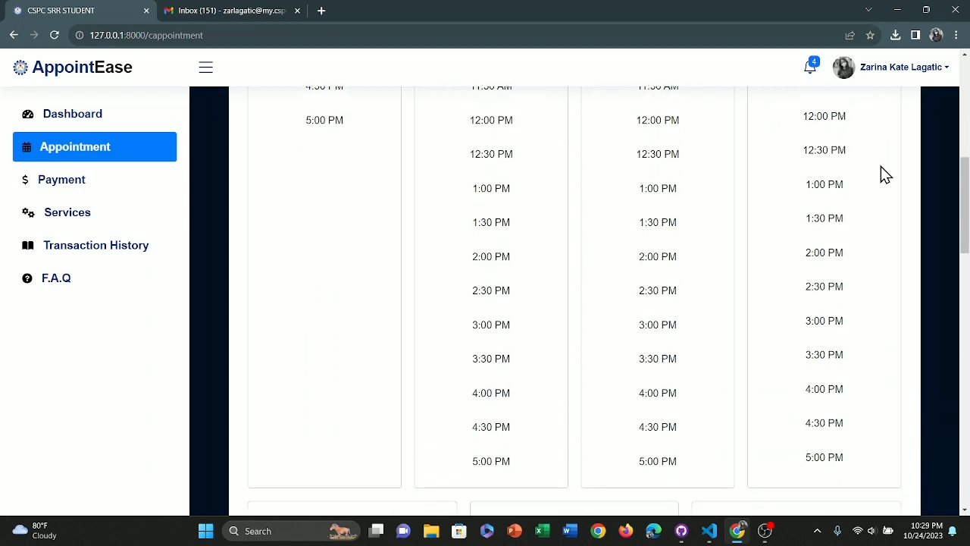
pyautogui.scroll(-3, 881, 166)
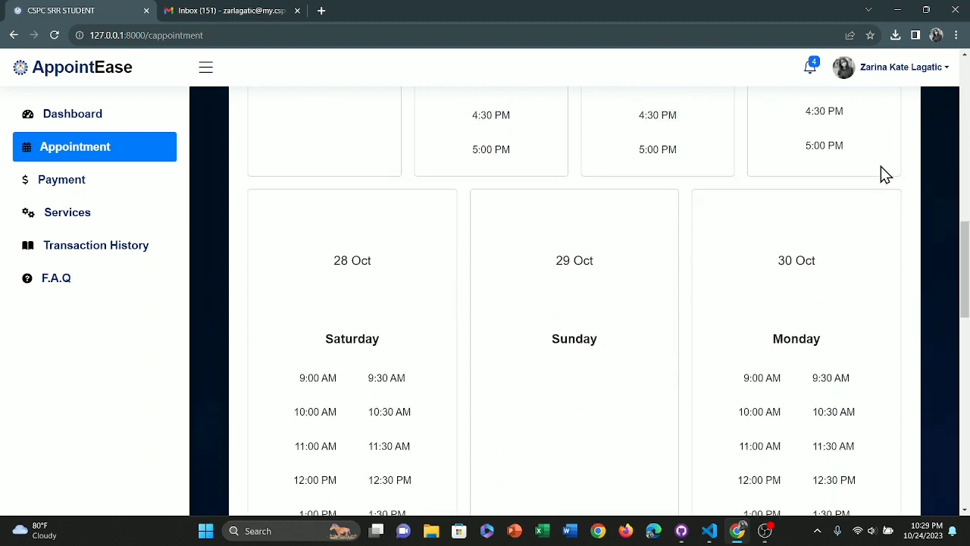
pyautogui.scroll(-2, 881, 166)
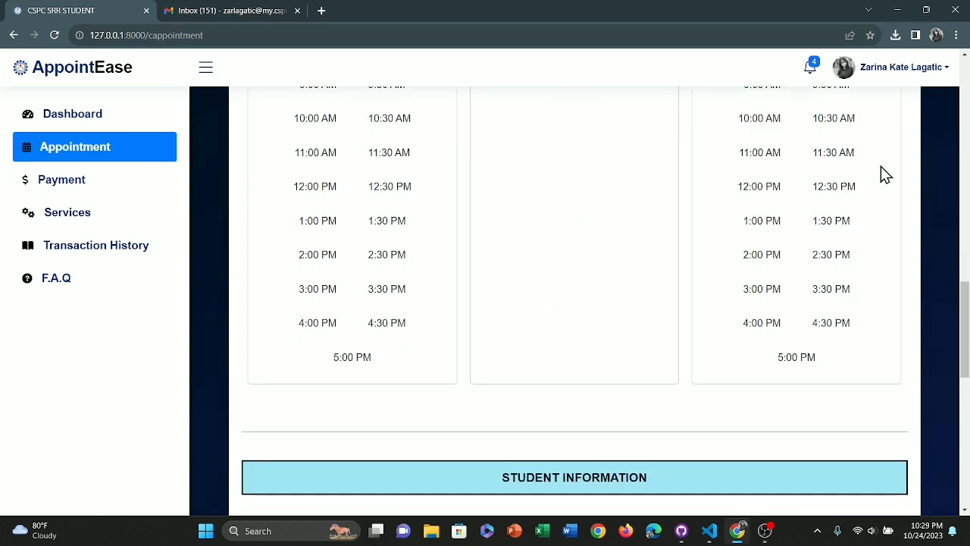
pyautogui.scroll(-1, 880, 166)
# - Scroll down through the request form, then jump back up to the slot table
pyautogui.scroll(-2, 880, 167)
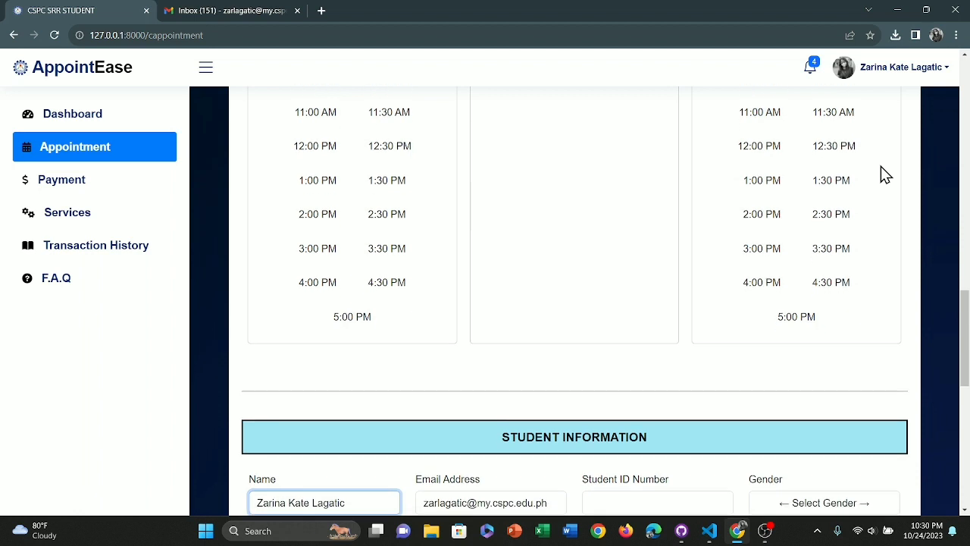
pyautogui.scroll(-2, 881, 166)
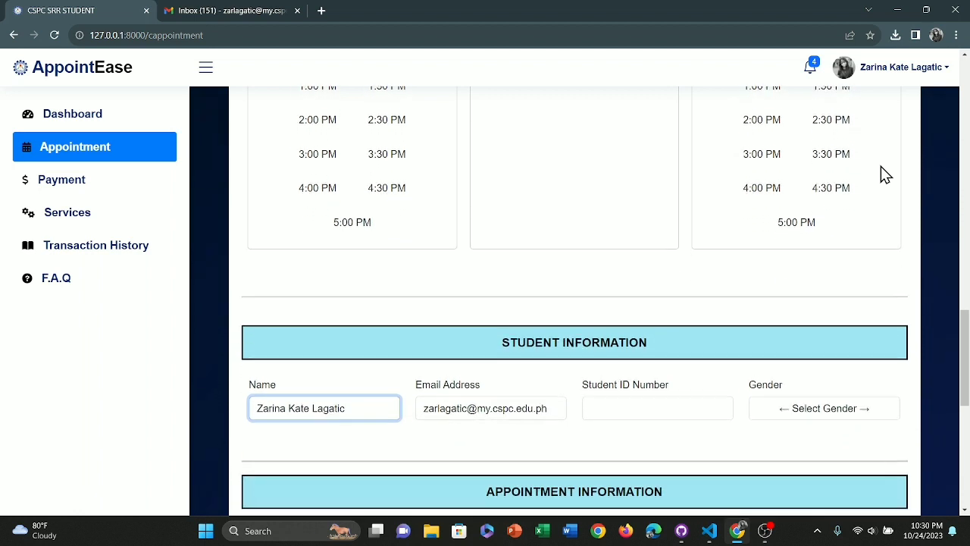
pyautogui.scroll(-1, 881, 174)
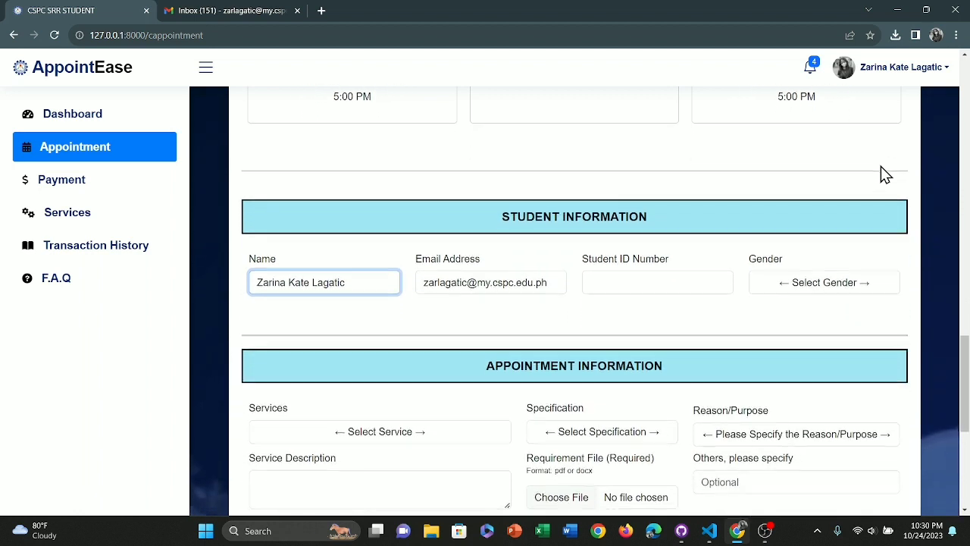
pyautogui.scroll(-3, 881, 173)
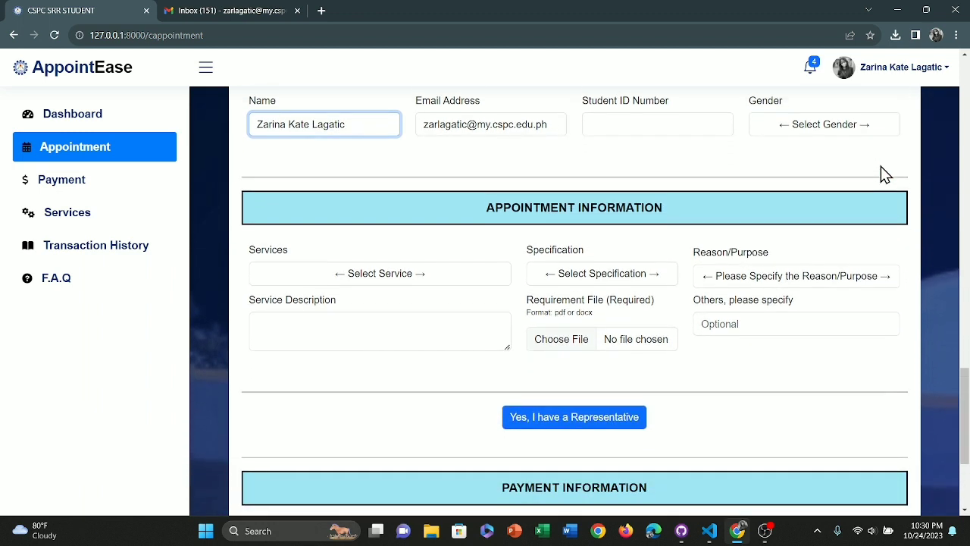
pyautogui.scroll(-3, 881, 166)
pyautogui.scroll(-2, 880, 167)
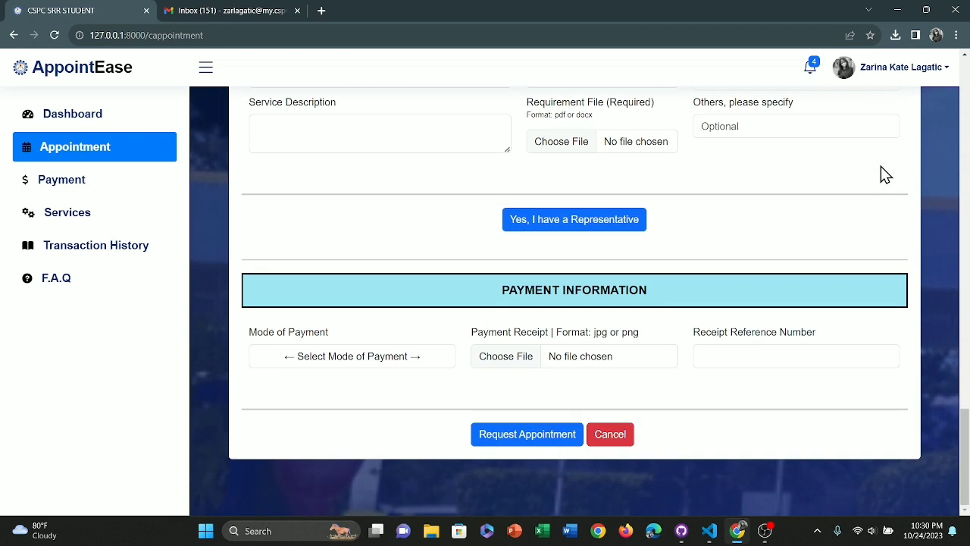
pyautogui.press('Home')
pyautogui.scroll(-2, 471, 338)
pyautogui.scroll(-1, 471, 339)
# - Pick the 3:00 PM slot on Tuesday, 24 Oct
pyautogui.click(338, 251)
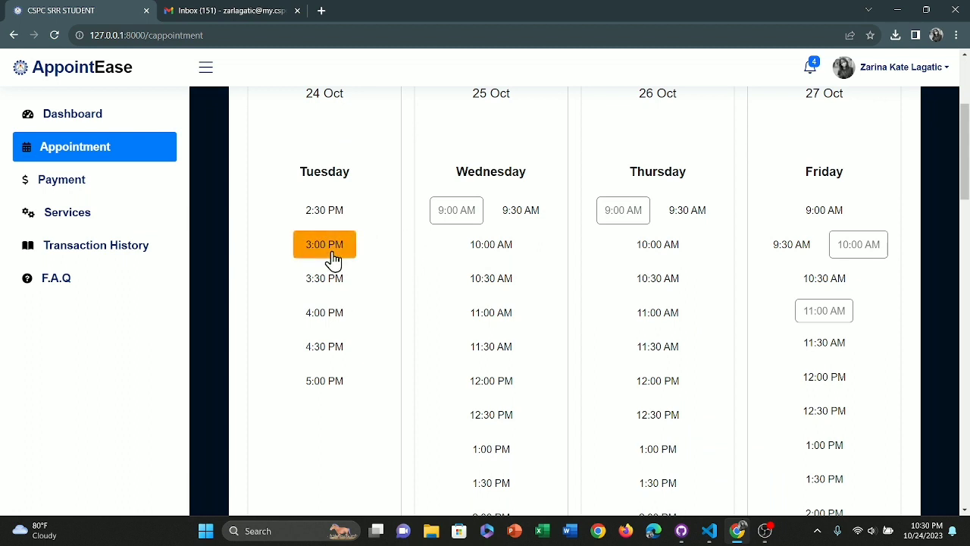
pyautogui.scroll(-12, 333, 259)
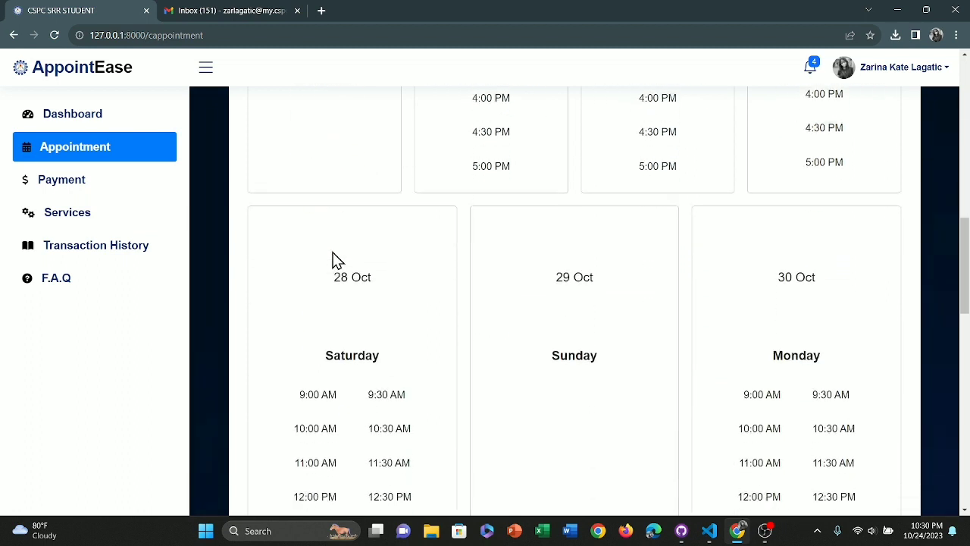
pyautogui.scroll(-8, 337, 260)
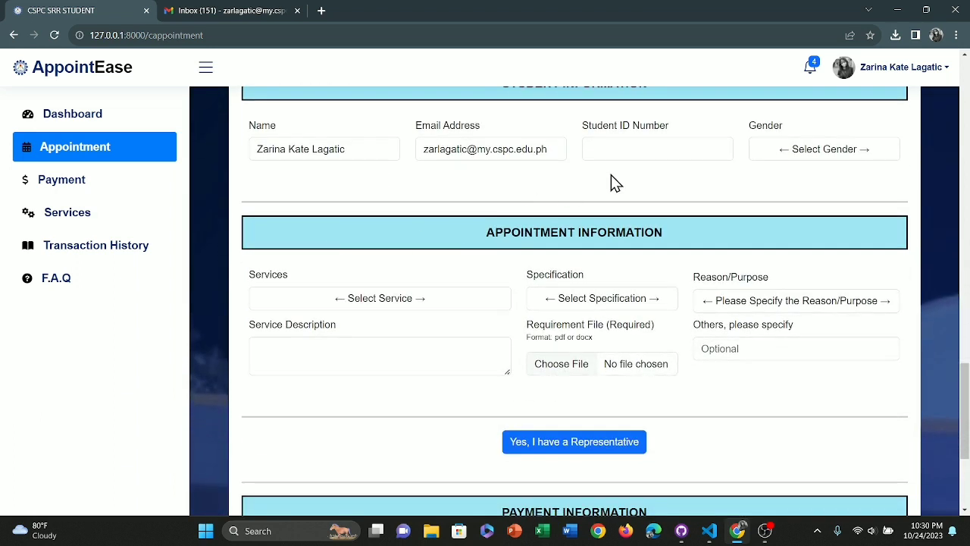
# - Enter the student ID number and set Gender to Female
pyautogui.click(636, 142)
pyautogui.scroll(1, 637, 142)
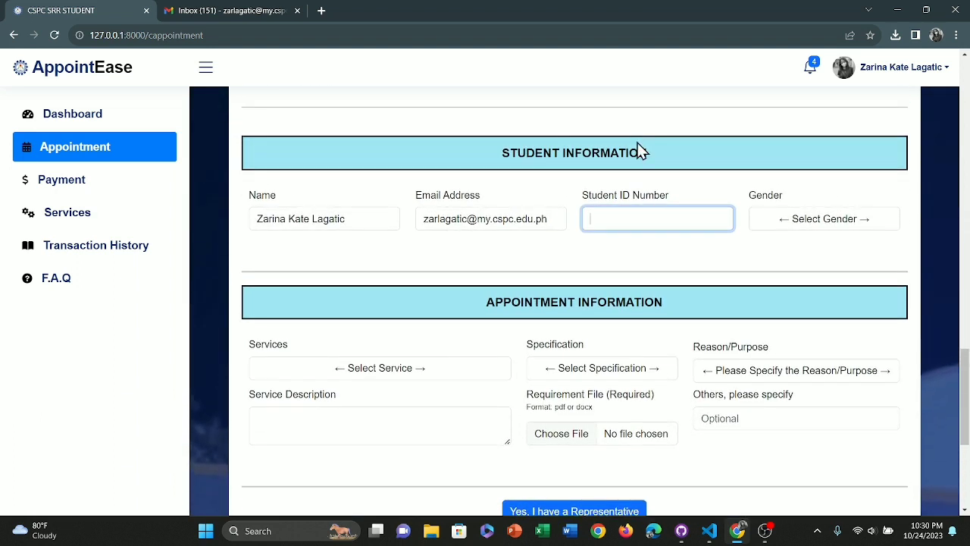
pyautogui.click(845, 219)
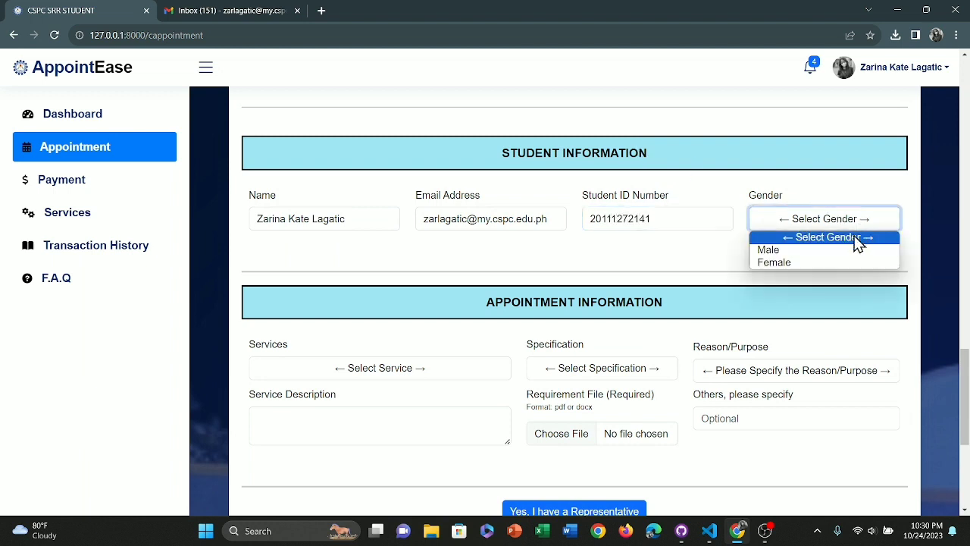
pyautogui.click(847, 262)
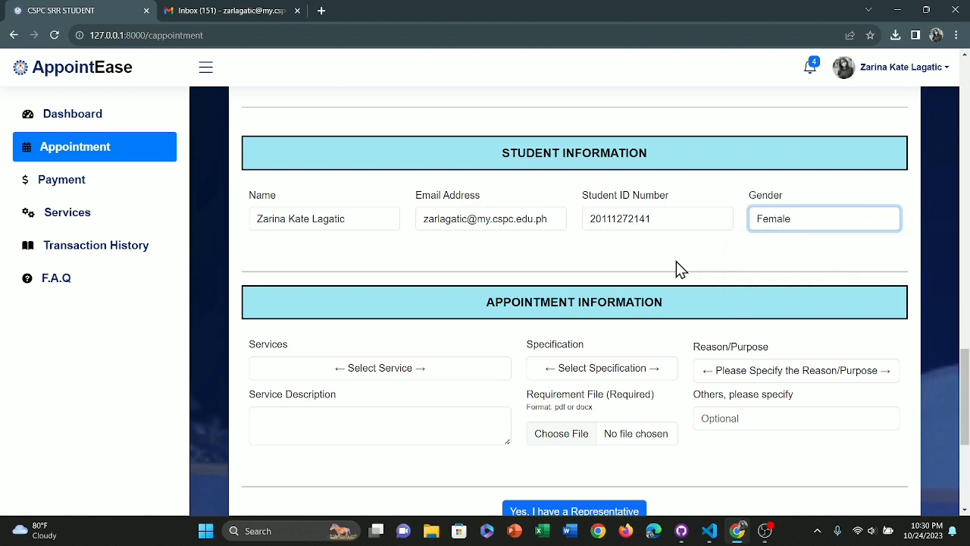
pyautogui.scroll(-1, 674, 266)
pyautogui.scroll(-1, 676, 269)
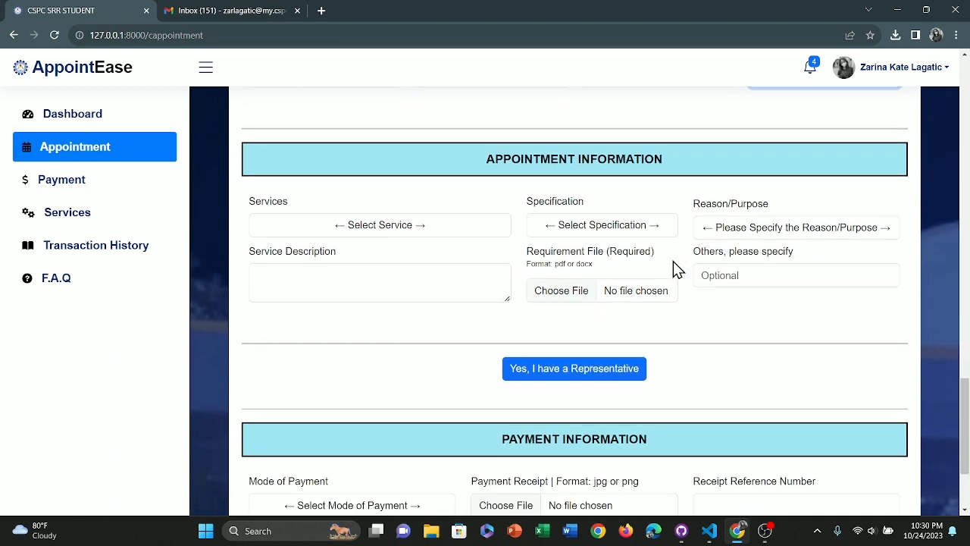
# - Choose Honorable Dismissal as the service and read its description
pyautogui.click(473, 215)
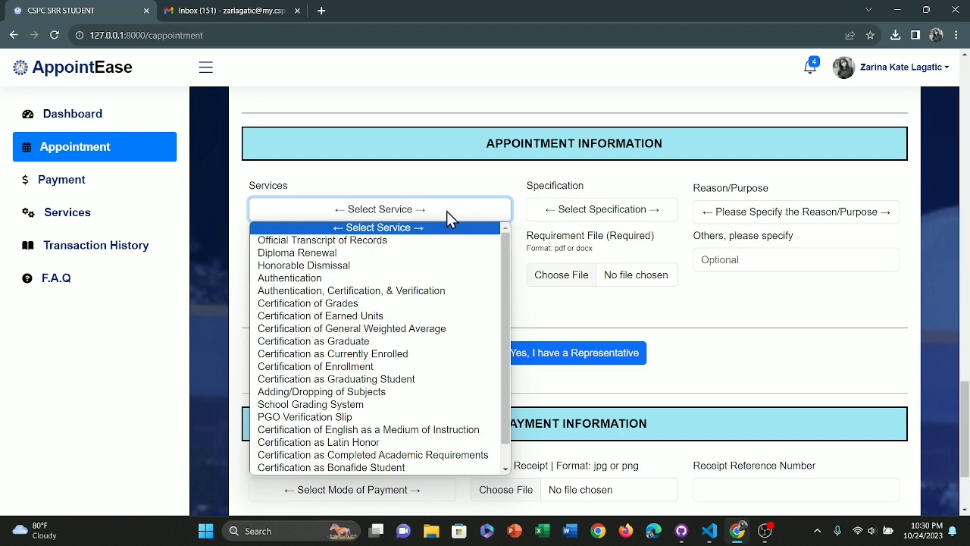
pyautogui.click(370, 265)
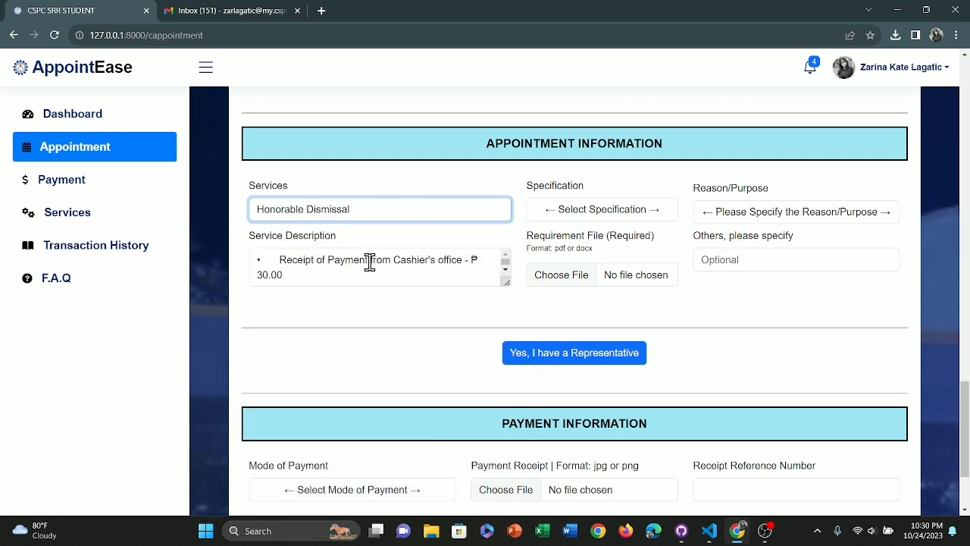
pyautogui.click(444, 274)
pyautogui.scroll(-2, 444, 275)
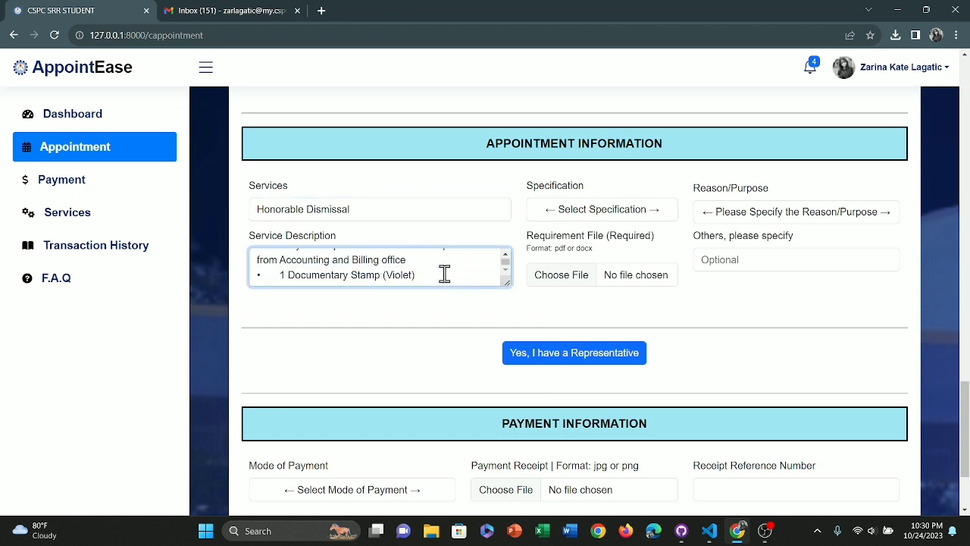
pyautogui.scroll(3, 484, 271)
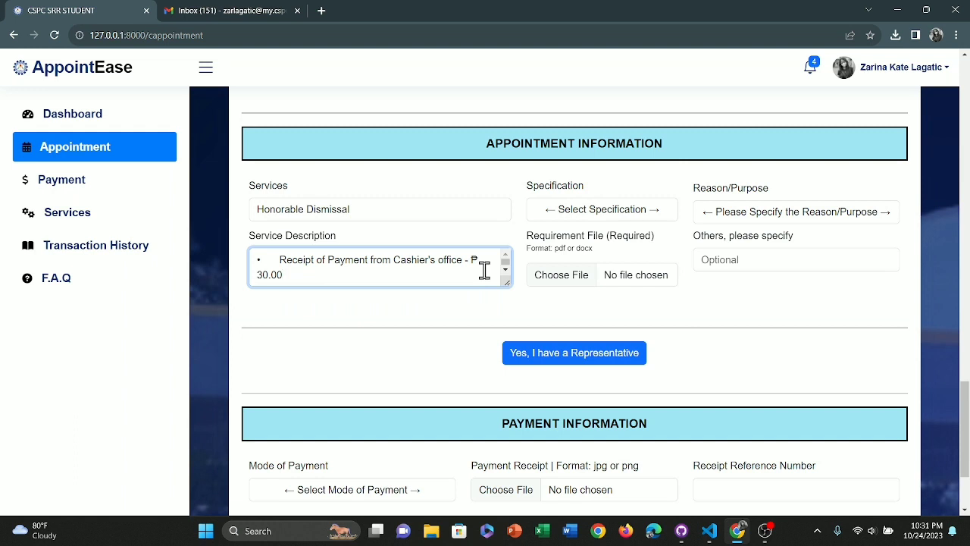
# - Set Specification to 1st Semester and Reason/Purpose to Scholarship Applications
pyautogui.click(604, 215)
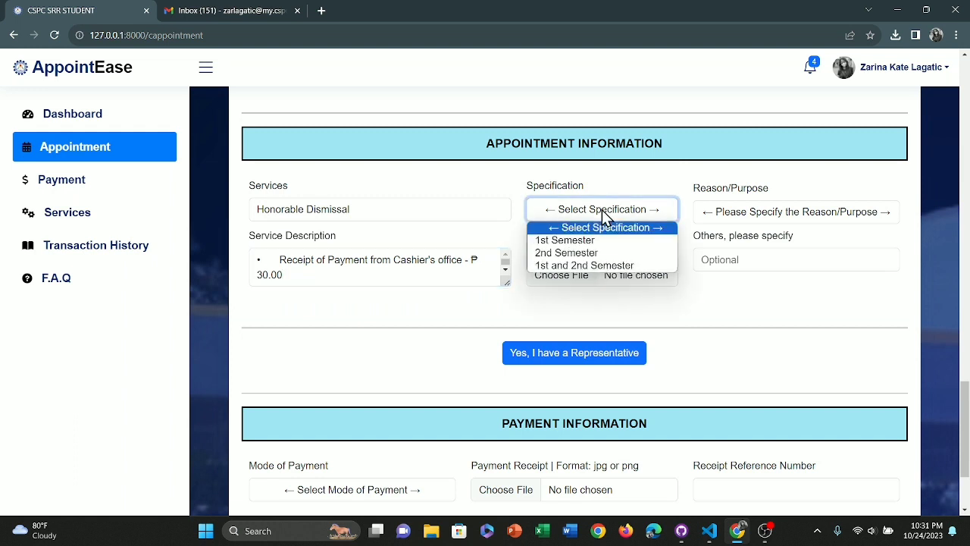
pyautogui.click(597, 240)
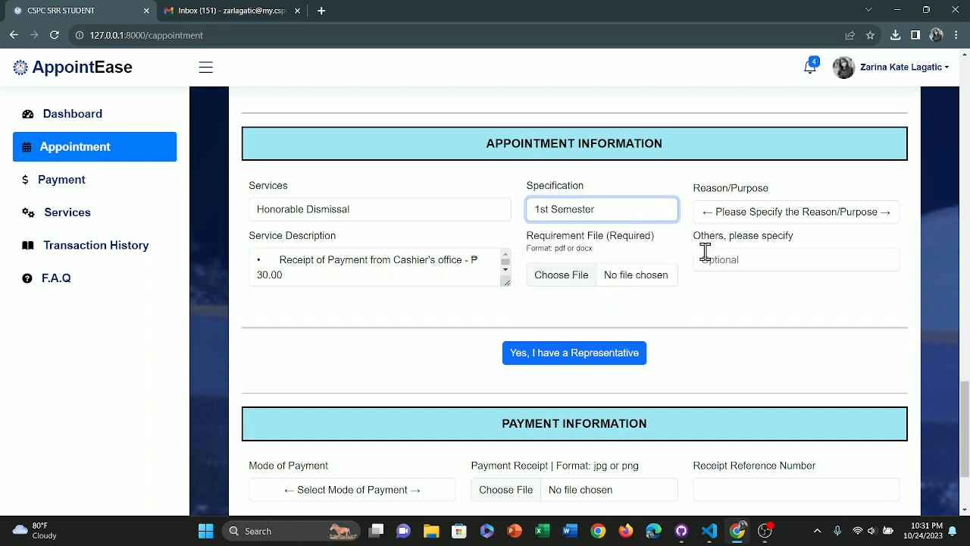
pyautogui.click(740, 218)
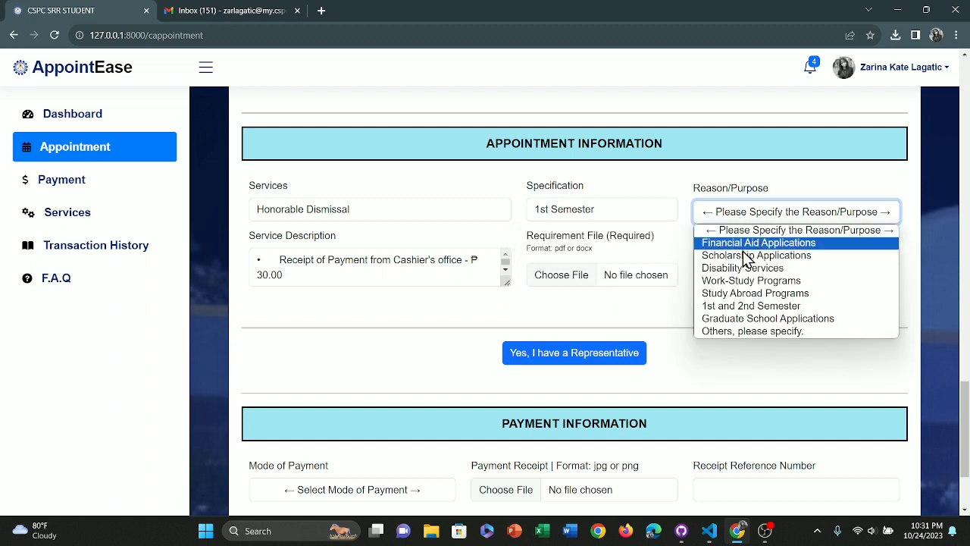
pyautogui.click(750, 255)
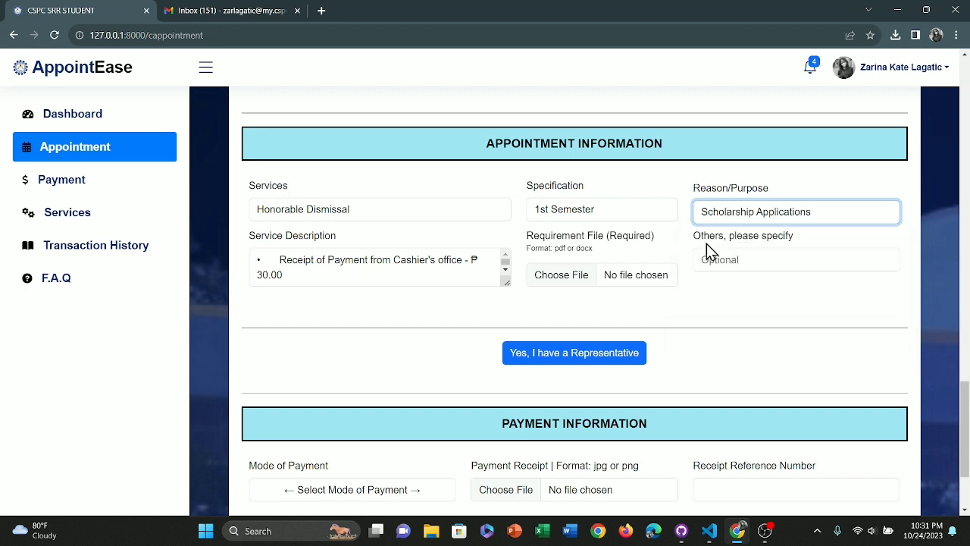
# - Attach Requirements.pdf from the Downloads folder as the requirement file
pyautogui.click(569, 279)
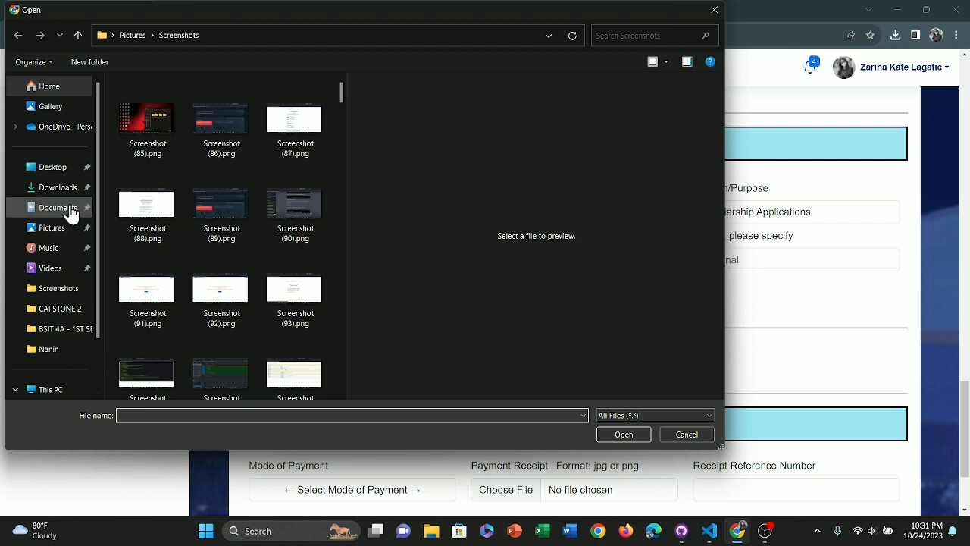
pyautogui.click(59, 188)
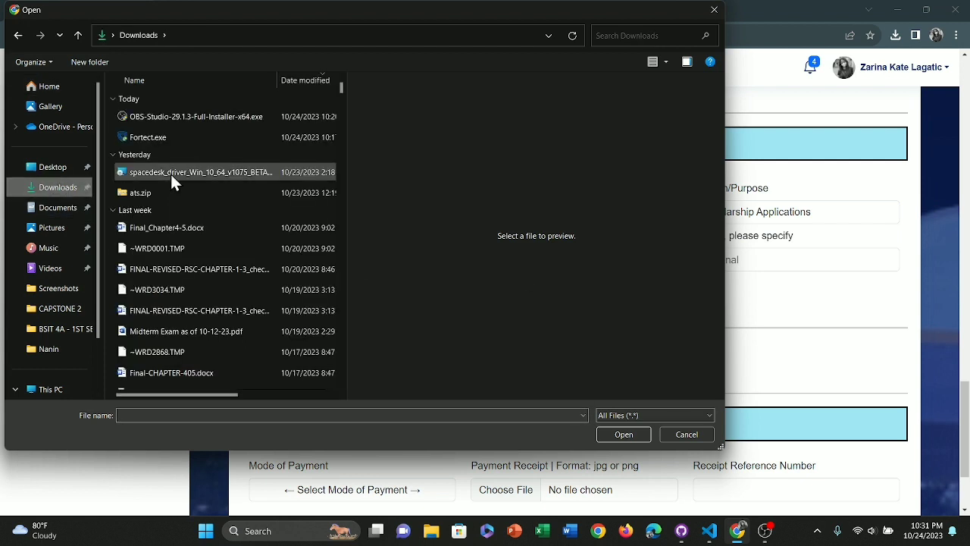
pyautogui.scroll(-3, 170, 172)
pyautogui.scroll(-10, 169, 172)
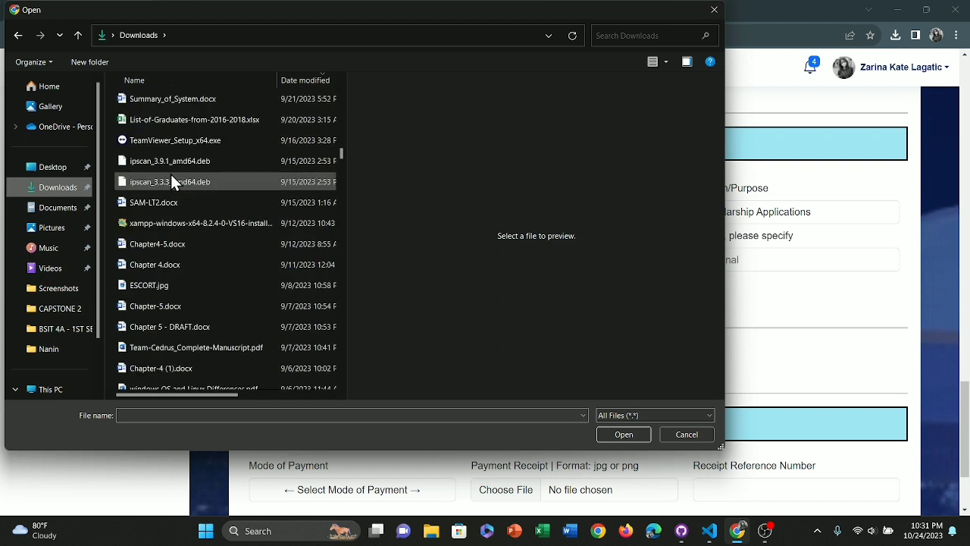
pyautogui.scroll(2, 170, 182)
pyautogui.scroll(6, 171, 177)
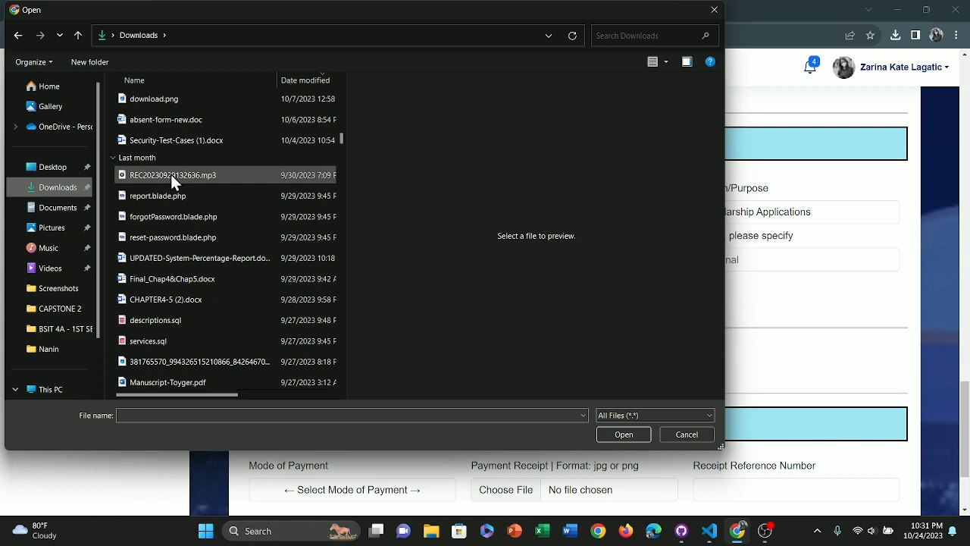
pyautogui.scroll(3, 171, 174)
pyautogui.scroll(-12, 170, 172)
pyautogui.doubleClick(224, 258)
# - Leave the request without a representative and choose CSPC Cashier as the mode of payment
pyautogui.scroll(-2, 629, 273)
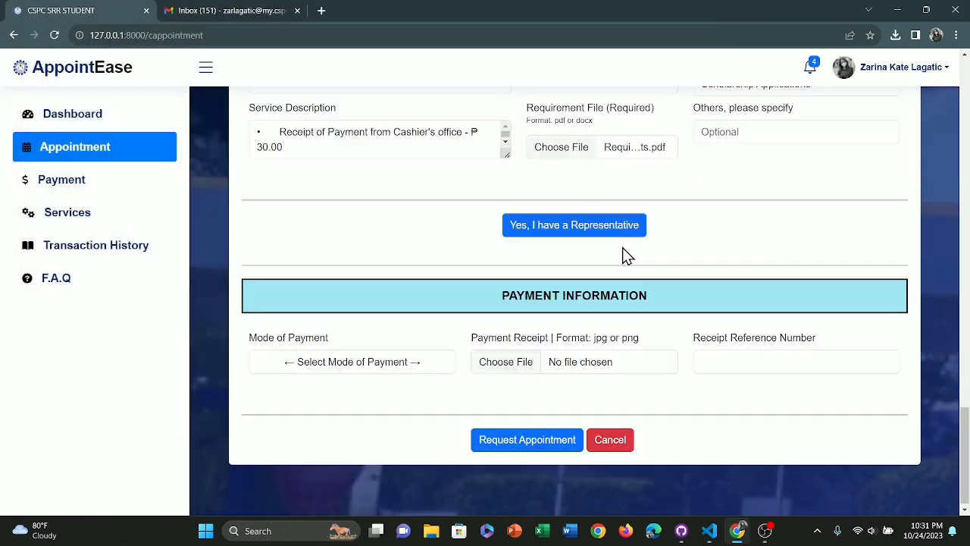
pyautogui.click(614, 239)
pyautogui.scroll(-1, 614, 240)
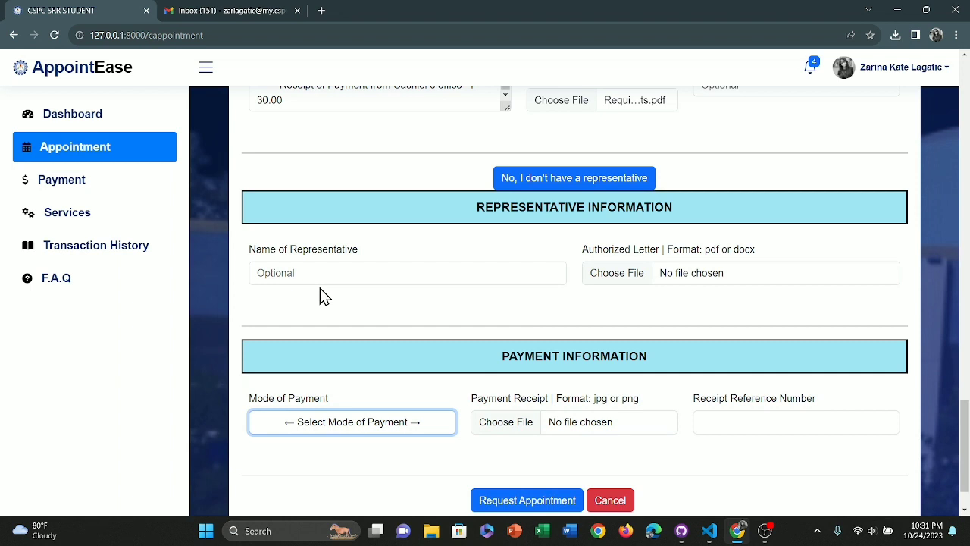
pyautogui.click(551, 188)
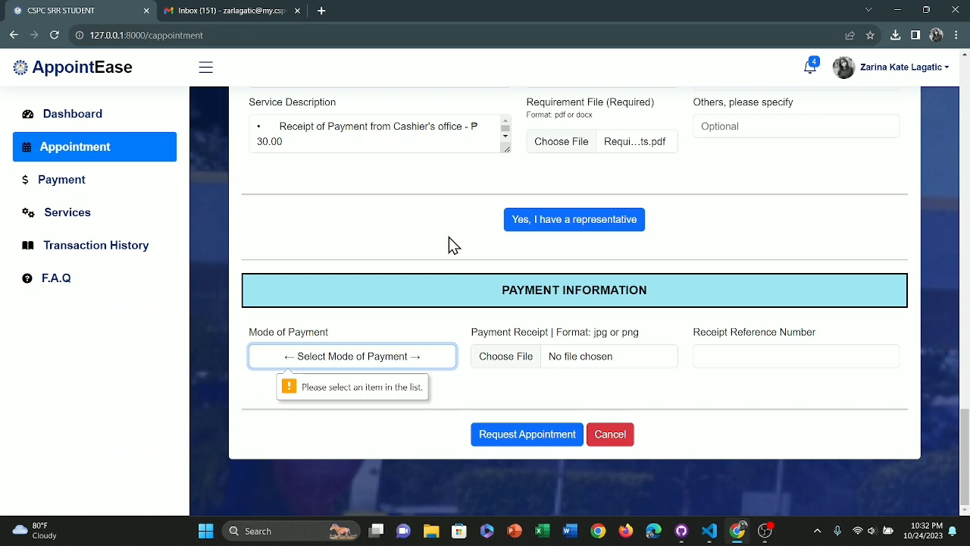
pyautogui.click(388, 358)
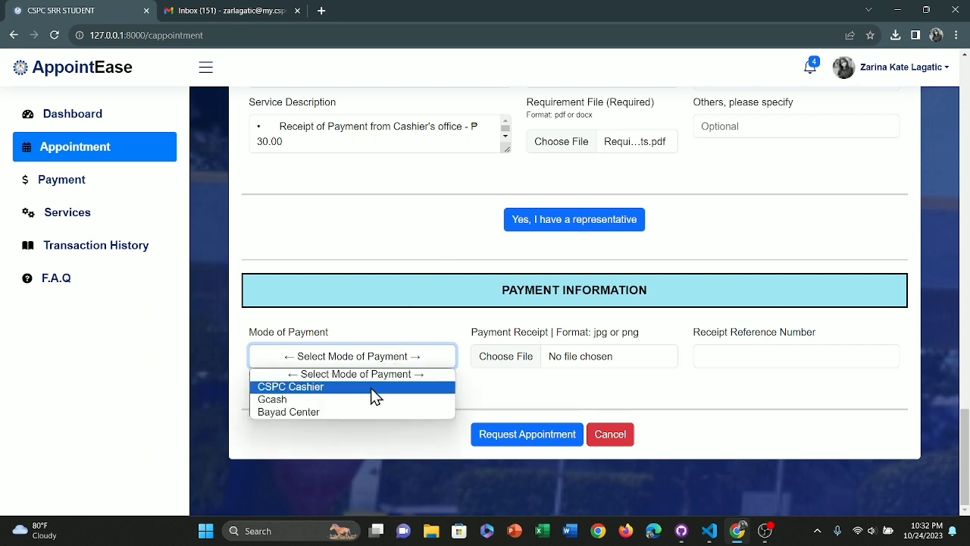
pyautogui.click(372, 389)
pyautogui.click(526, 354)
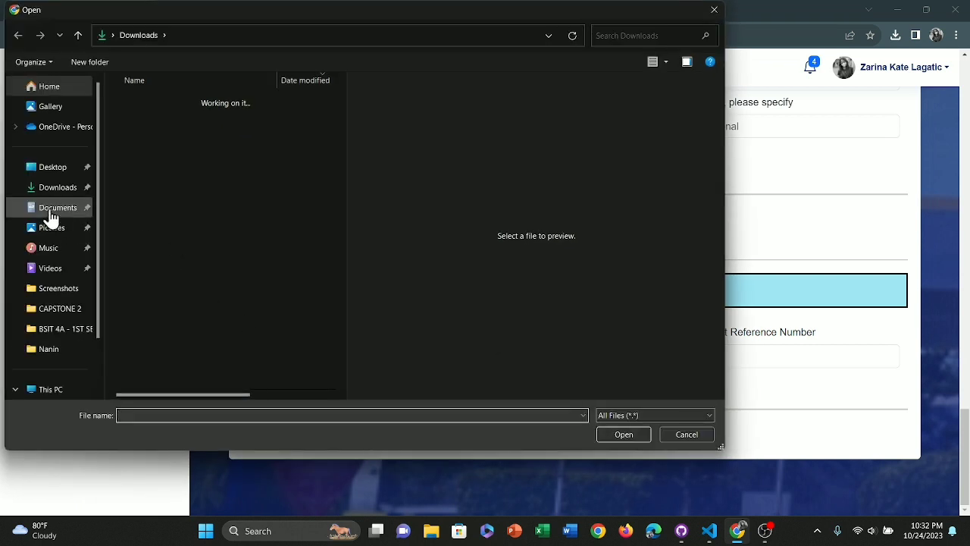
# - Select Network Model.jpg from Downloads as the payment receipt image
pyautogui.scroll(-10, 238, 317)
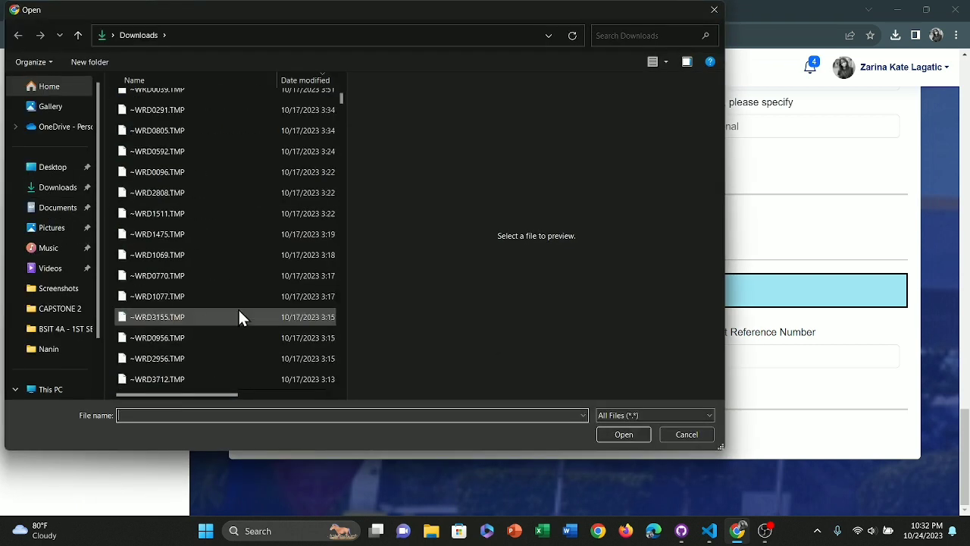
pyautogui.scroll(-7, 240, 317)
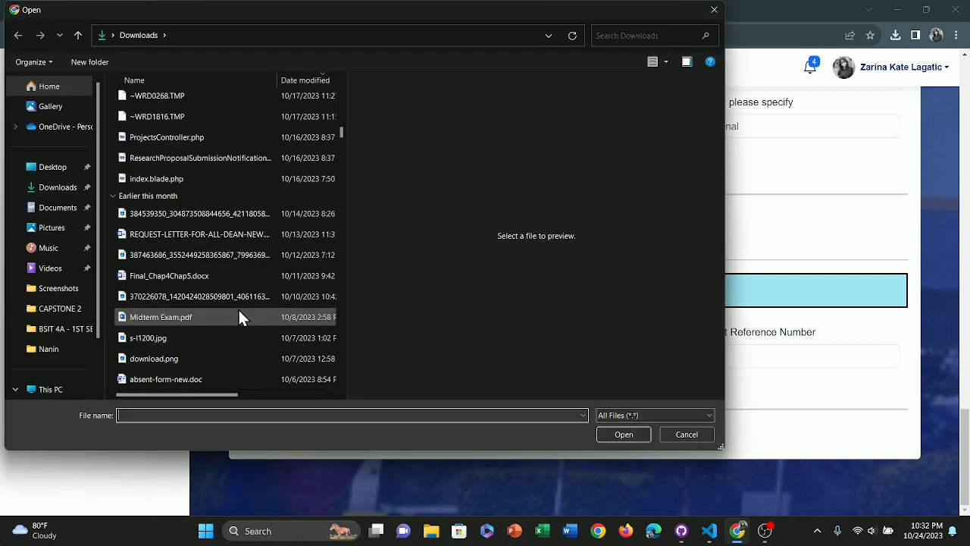
pyautogui.scroll(-2, 239, 316)
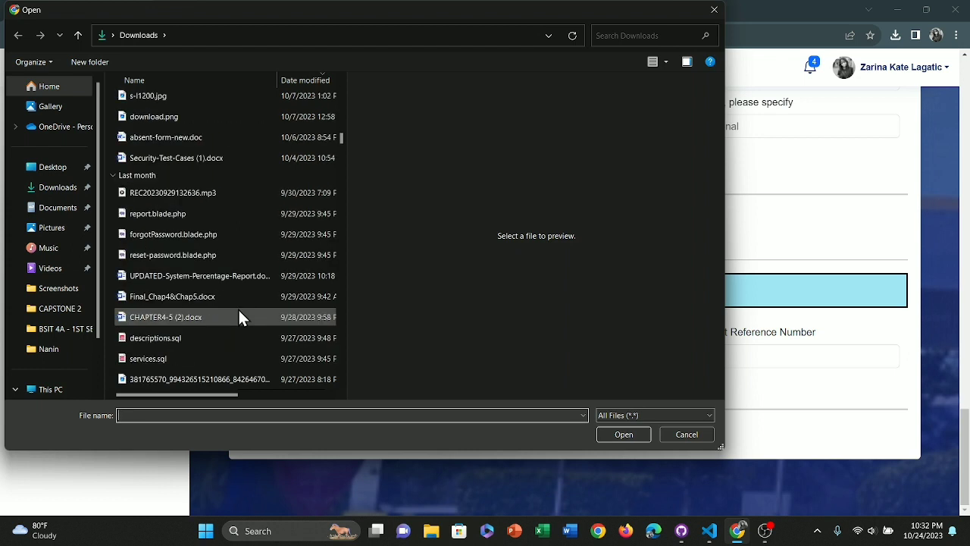
pyautogui.scroll(-2, 238, 317)
pyautogui.scroll(-4, 238, 316)
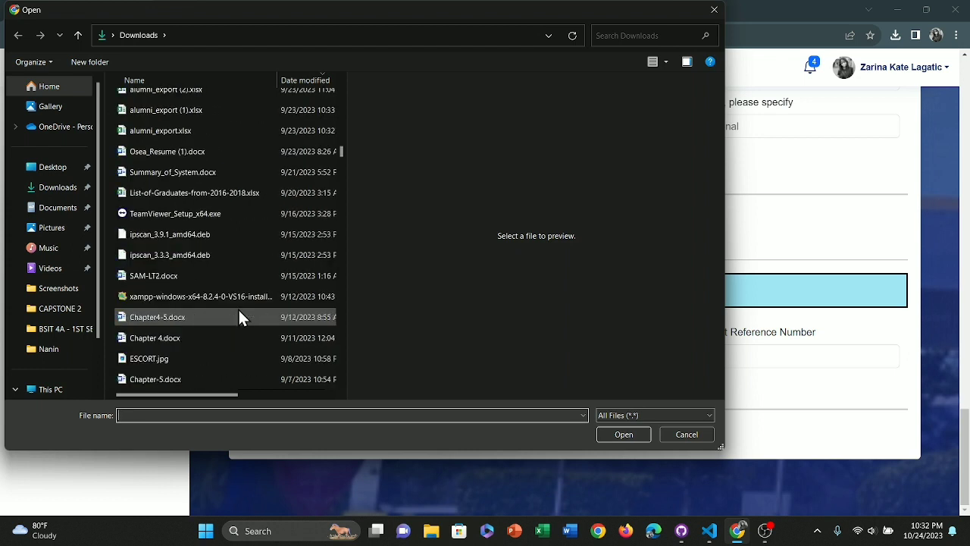
pyautogui.scroll(-2, 240, 317)
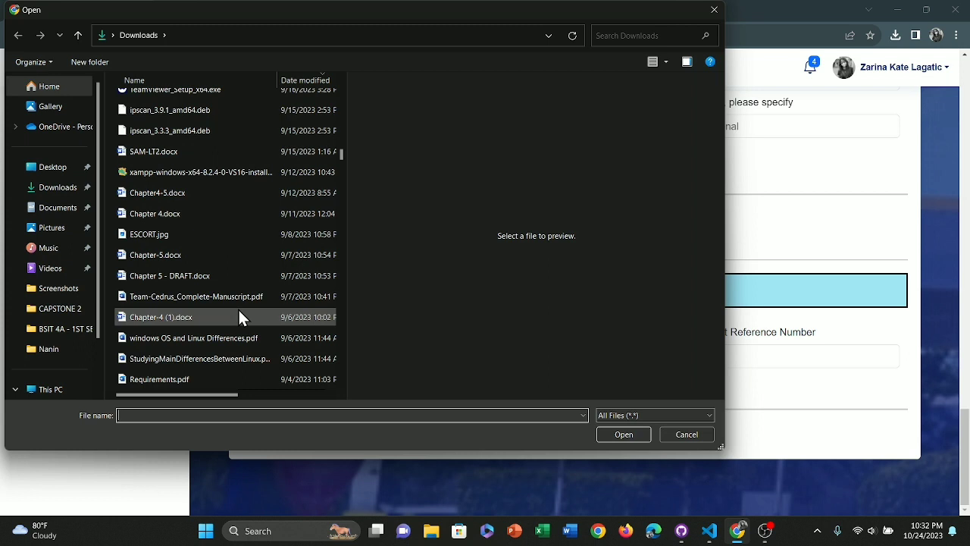
pyautogui.scroll(-5, 239, 303)
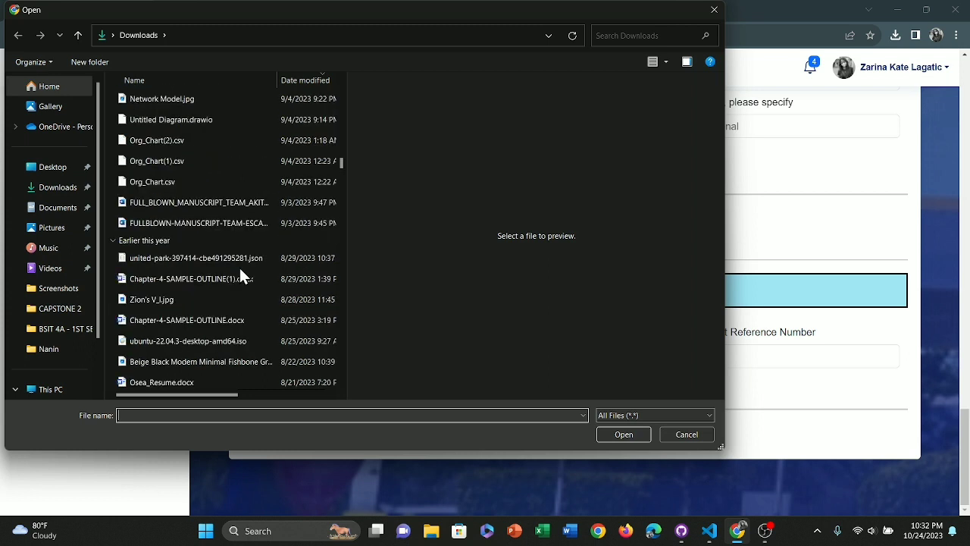
pyautogui.scroll(1, 240, 268)
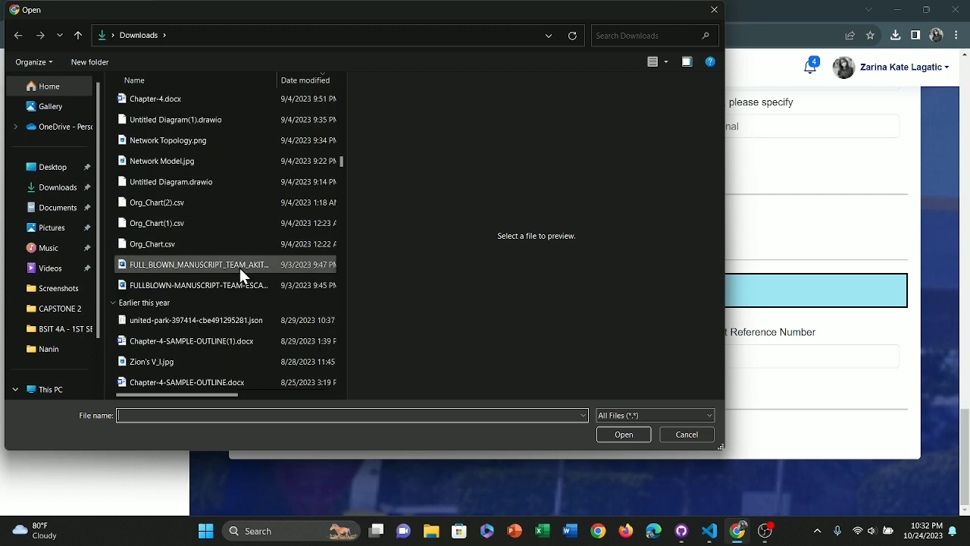
pyautogui.click(235, 155)
pyautogui.click(235, 155)
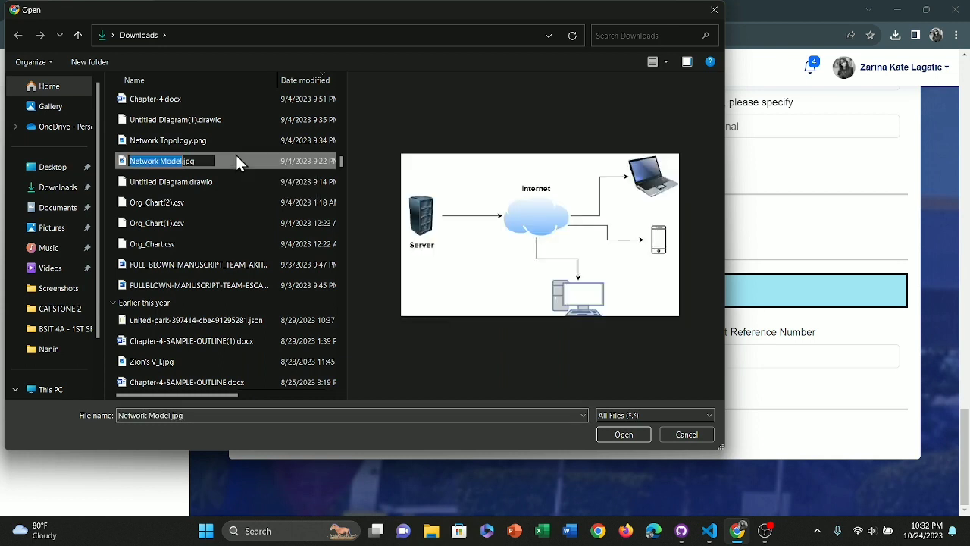
pyautogui.doubleClick(236, 160)
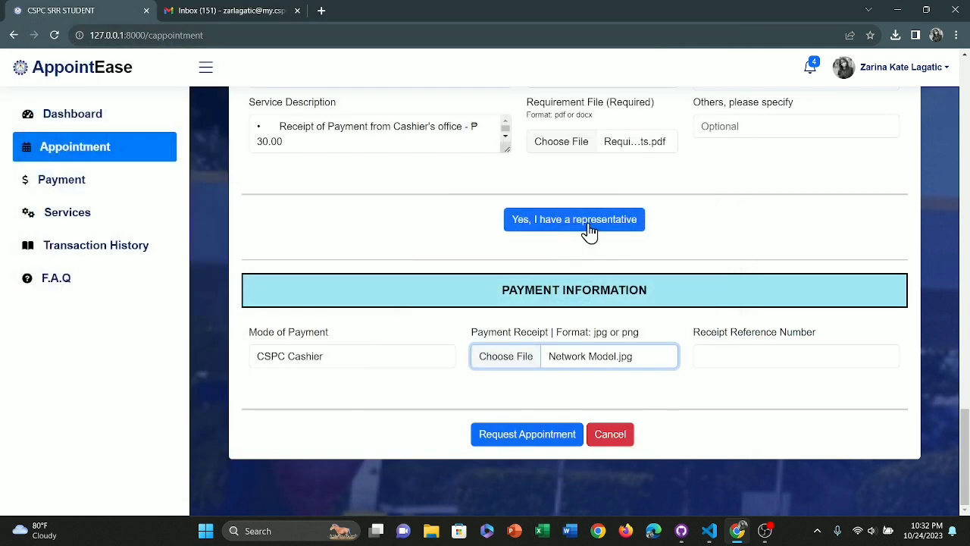
# - Fill in the receipt reference number, then send the appointment request and confirm with Yes
pyautogui.click(727, 347)
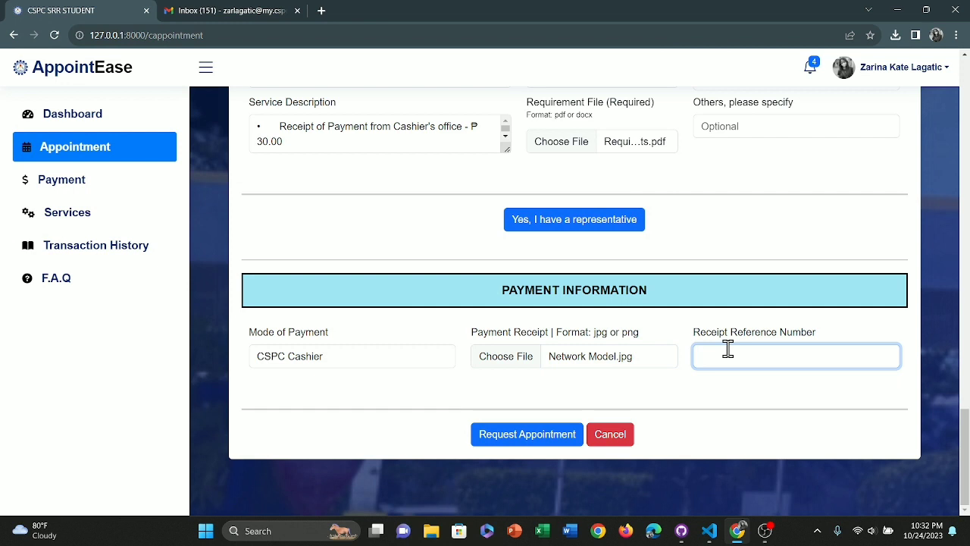
pyautogui.write('123456')
pyautogui.click(738, 425)
pyautogui.click(546, 436)
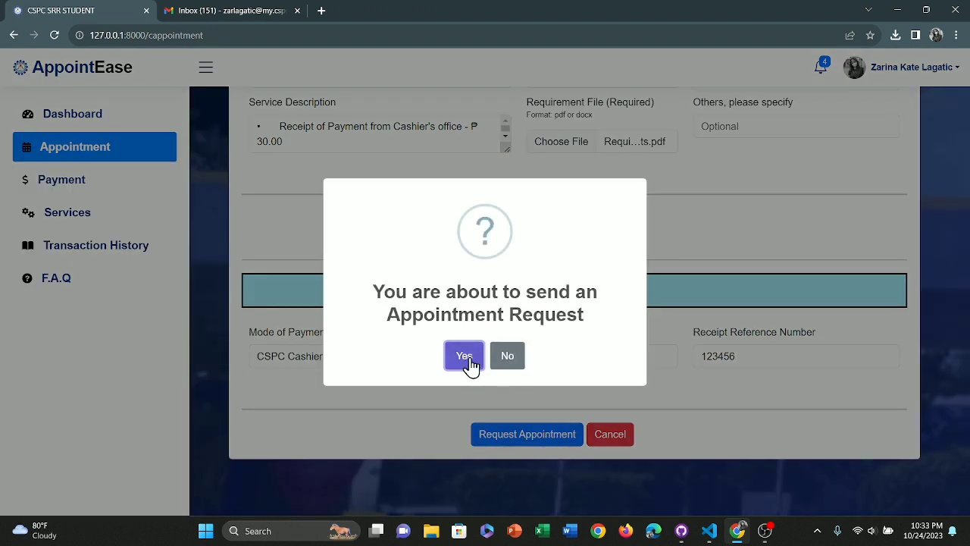
pyautogui.click(465, 361)
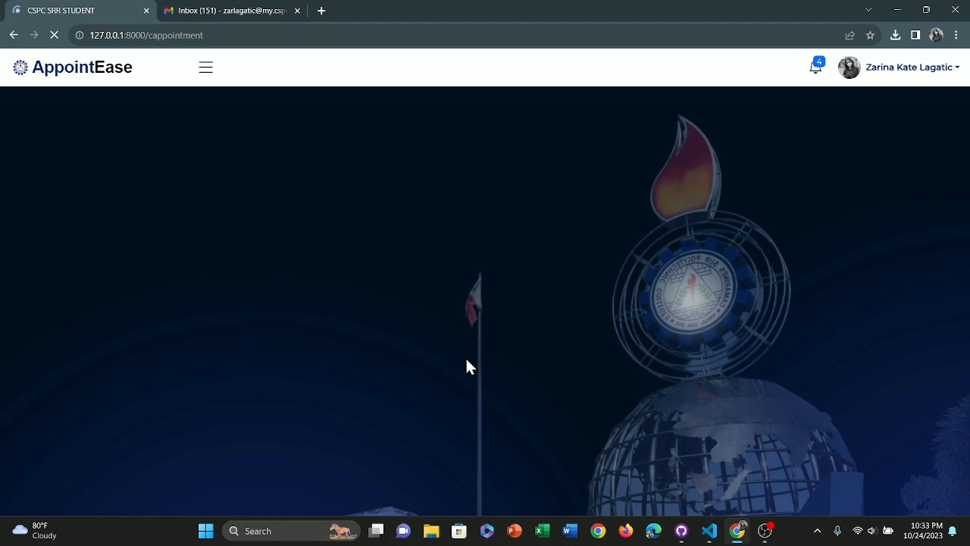
# - Scroll up to the success confirmation, then switch to the Gmail Inbox tab
pyautogui.scroll(10, 465, 366)
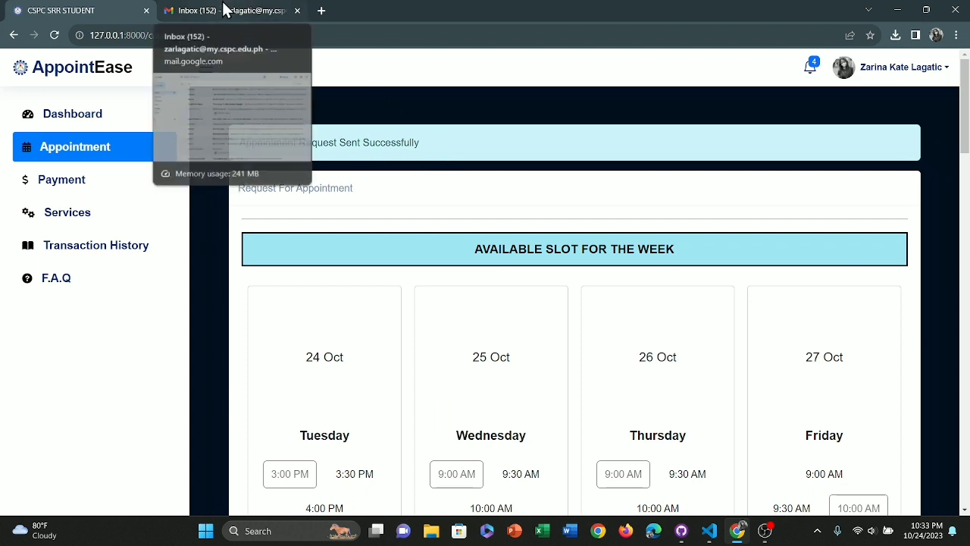
pyautogui.click(225, 11)
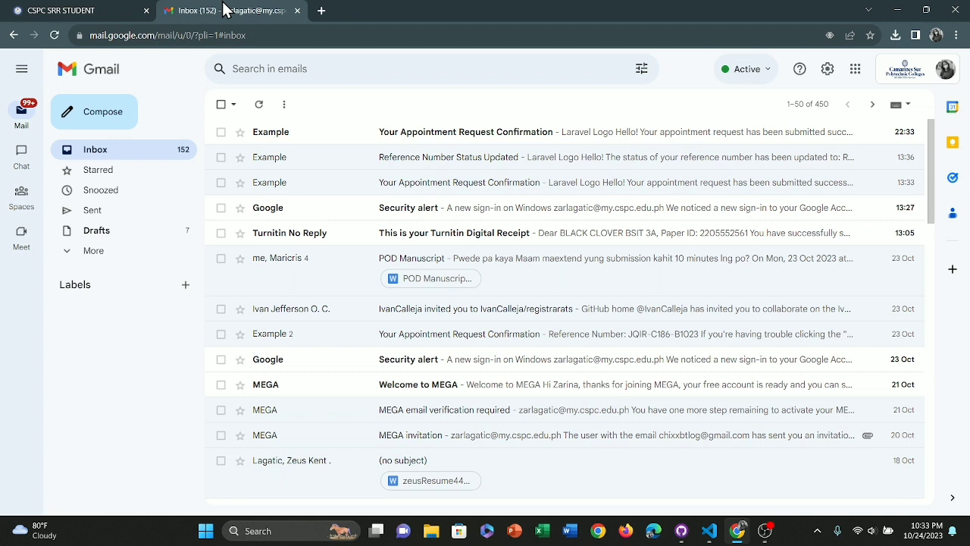
# - Read the 'Your Appointment Request Confirmation' email and its reference number, then return to AppointEase
pyautogui.click(354, 133)
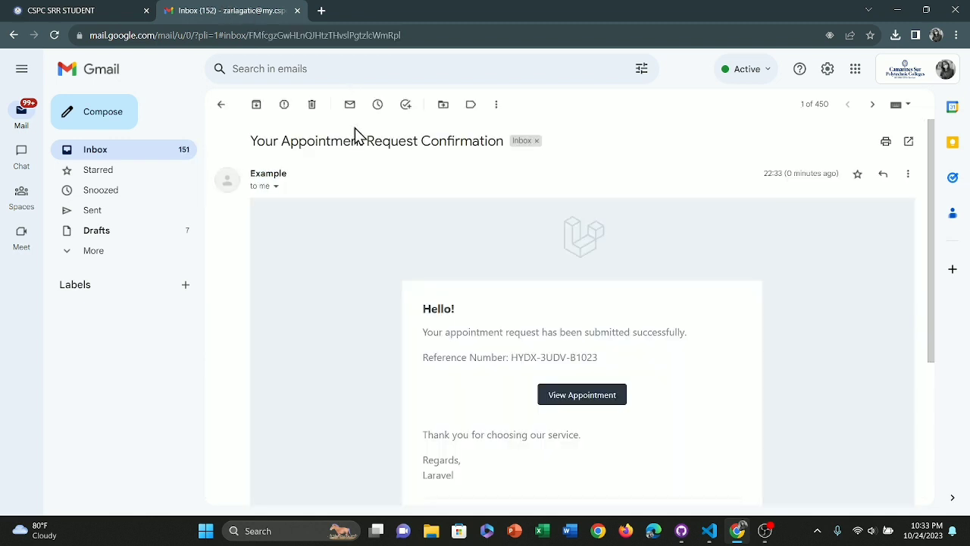
pyautogui.scroll(-2, 454, 349)
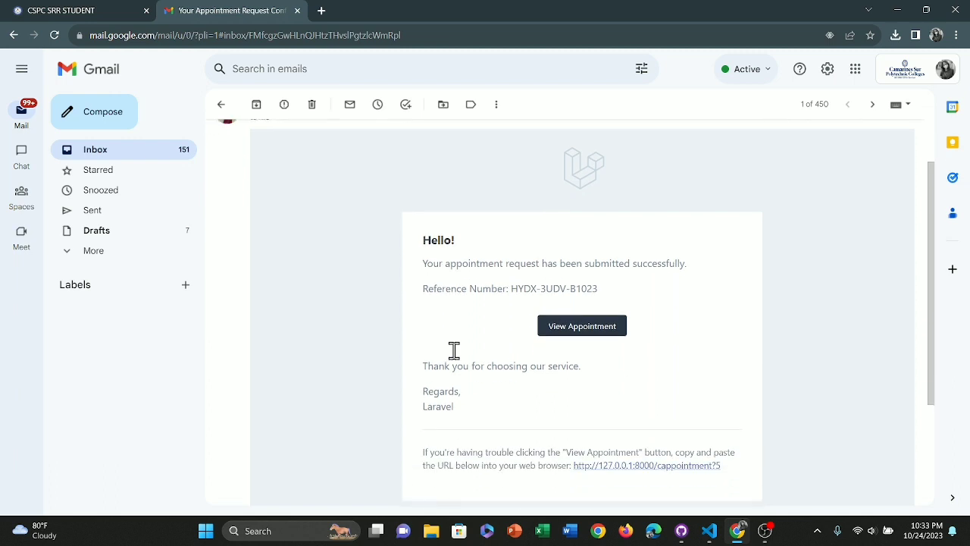
pyautogui.scroll(-1, 454, 350)
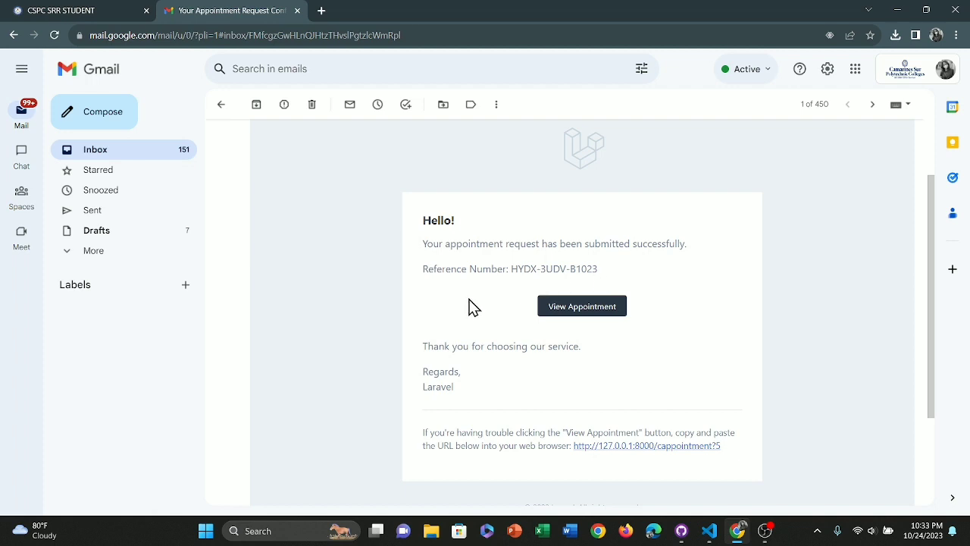
pyautogui.scroll(-1, 469, 305)
pyautogui.scroll(2, 470, 304)
pyautogui.scroll(1, 470, 304)
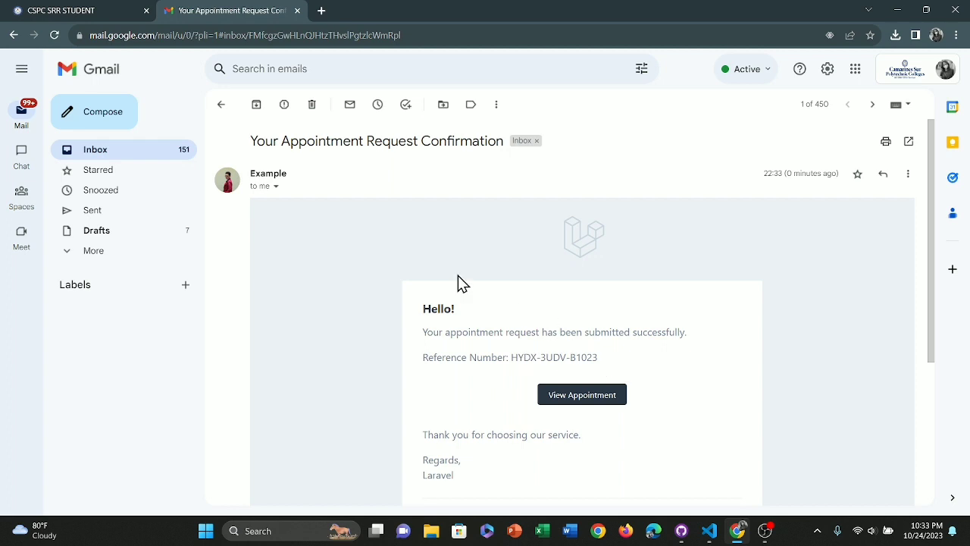
pyautogui.click(103, 10)
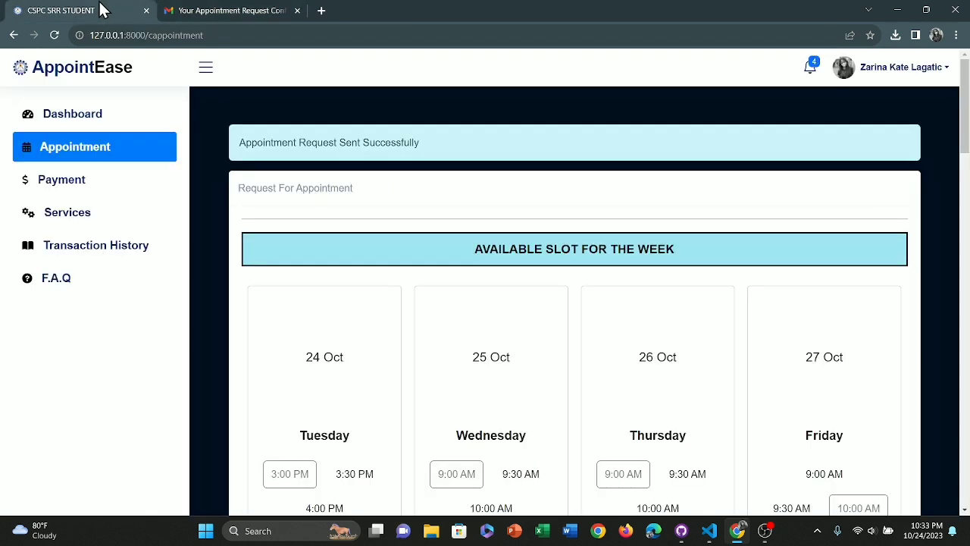
# - Confirm the 2023-10-24 Honorable Dismissal request shows Processing in Transaction History, then log out
pyautogui.click(115, 260)
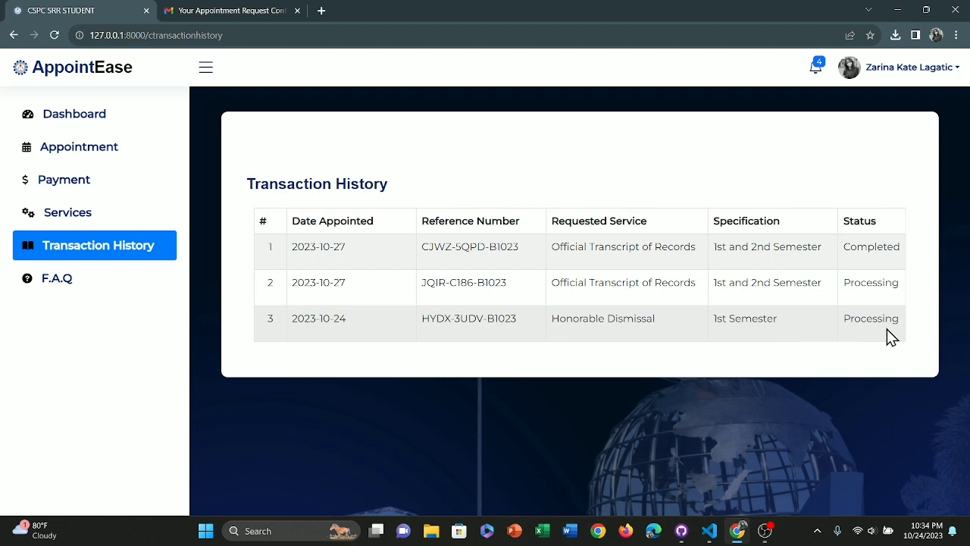
pyautogui.click(910, 67)
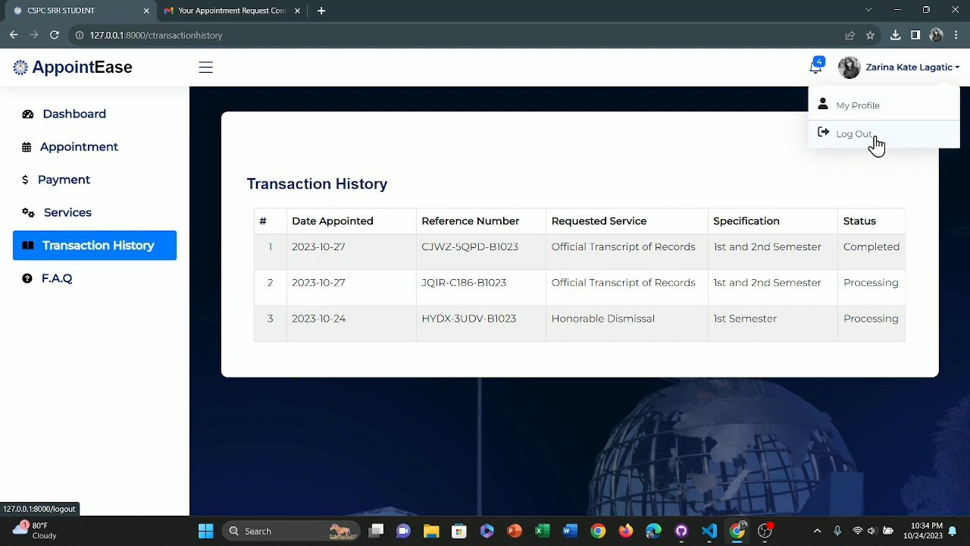
pyautogui.click(876, 138)
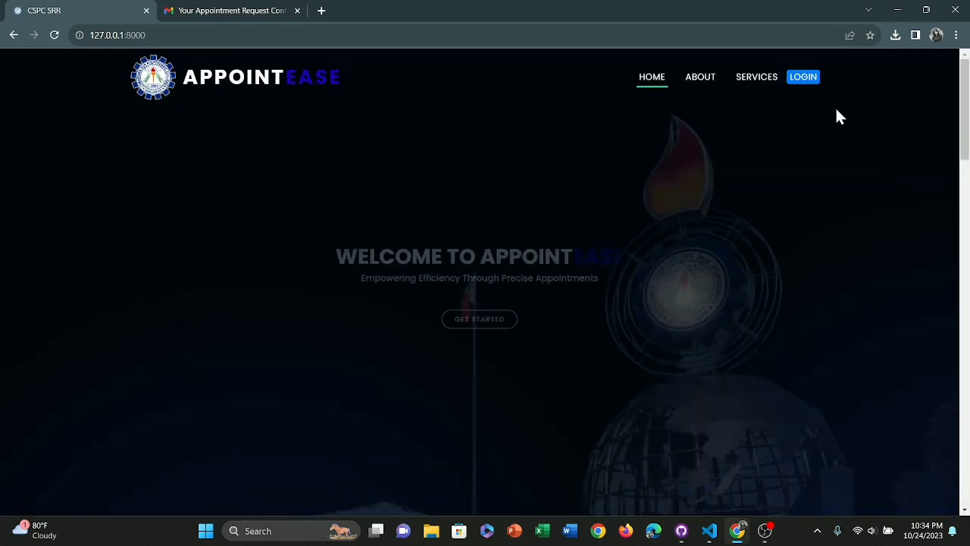
# - Sign in with the admin credentials and locate the Oct 24 Honorable Dismissal request in Appointment Requests
pyautogui.click(795, 79)
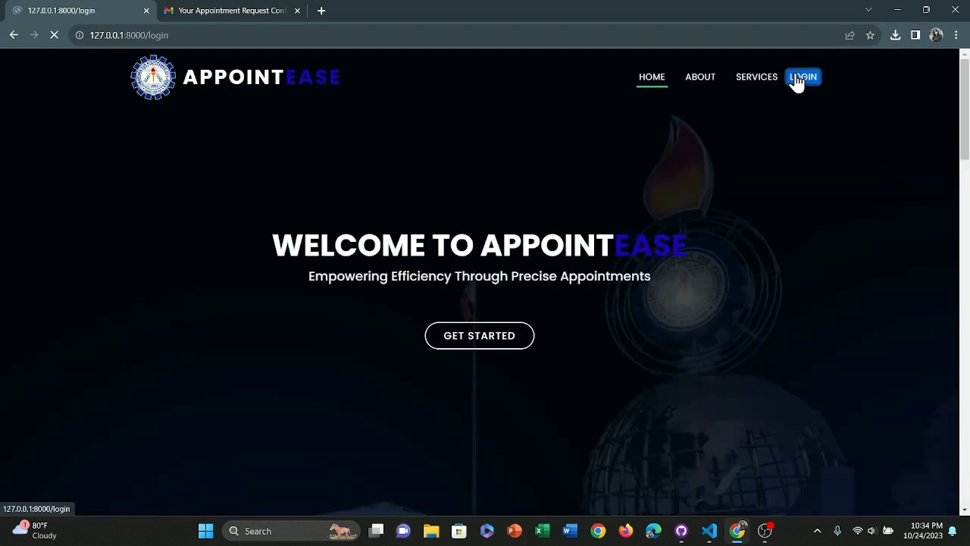
pyautogui.click(485, 325)
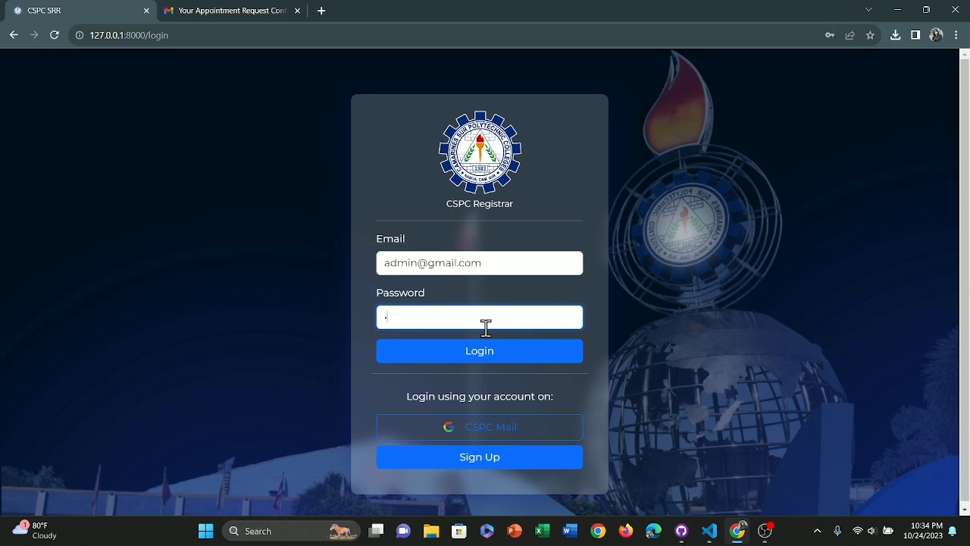
pyautogui.press('Return')
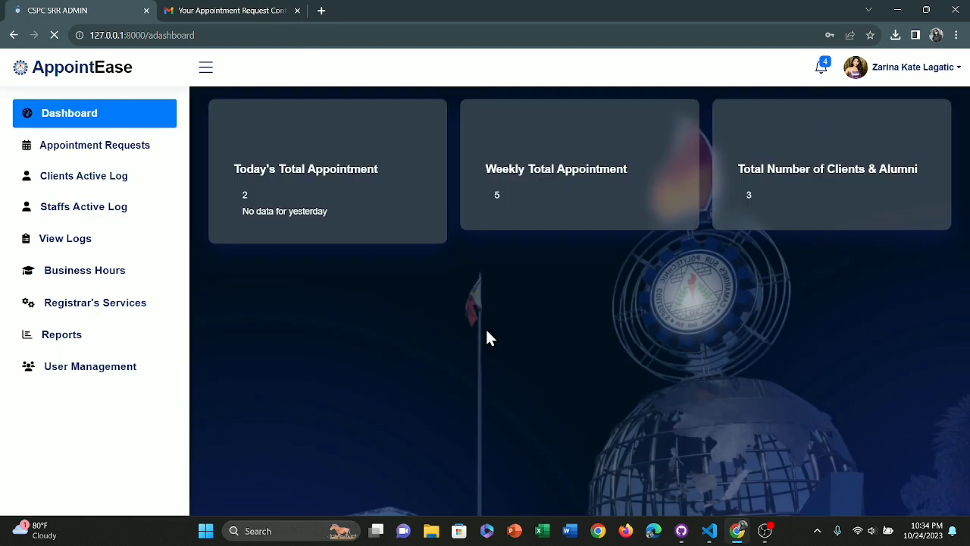
pyautogui.scroll(-4, 486, 327)
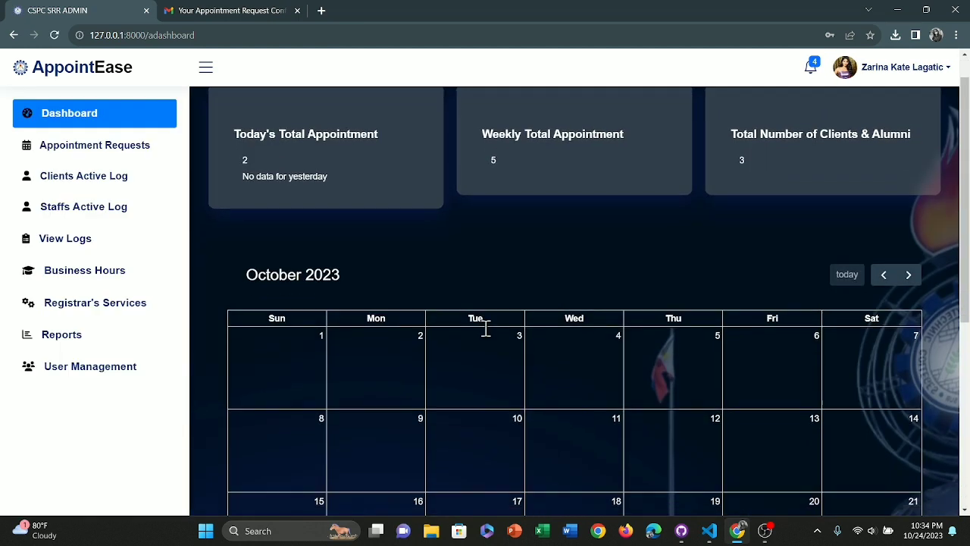
pyautogui.scroll(-1, 486, 327)
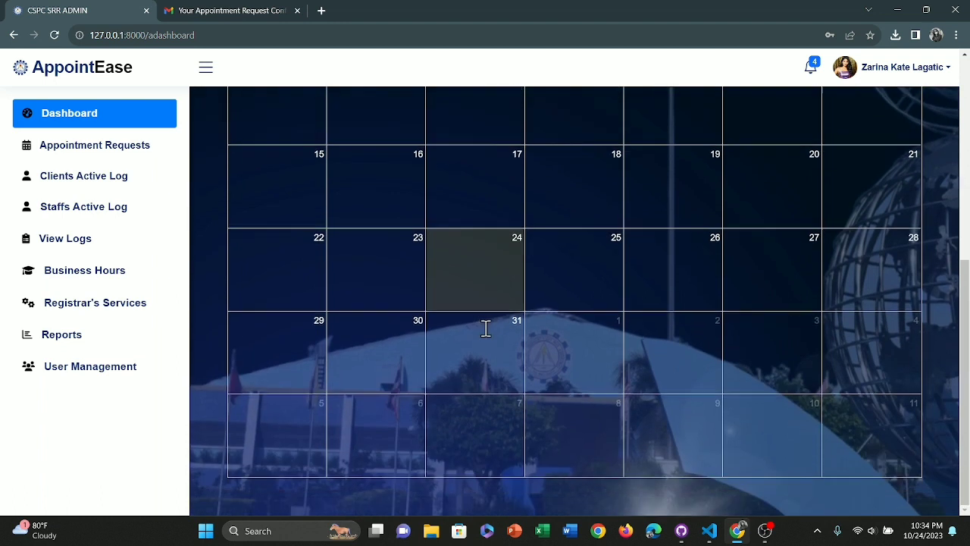
pyautogui.scroll(5, 486, 327)
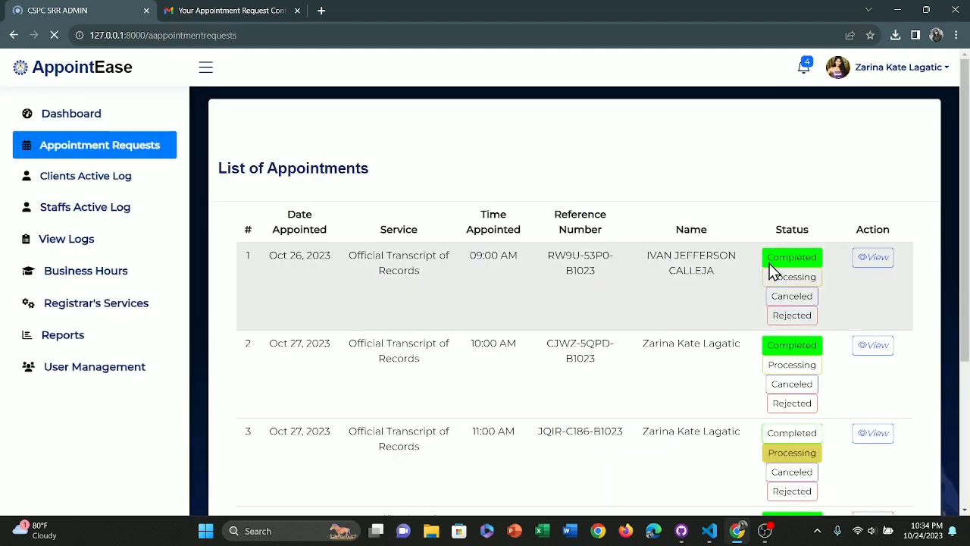
pyautogui.scroll(-3, 772, 271)
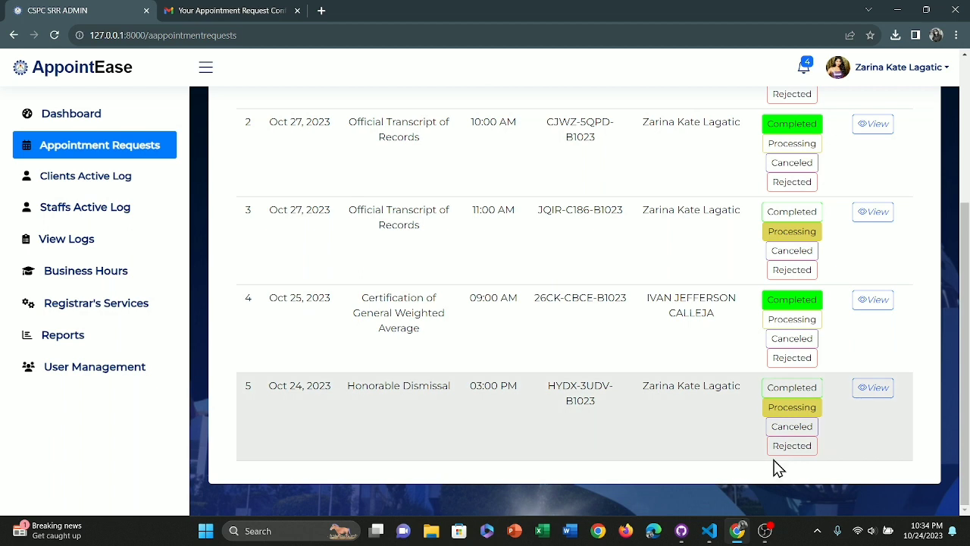
# - Set row 5's Oct 24 Honorable Dismissal request to Completed and confirm the status update
pyautogui.click(802, 393)
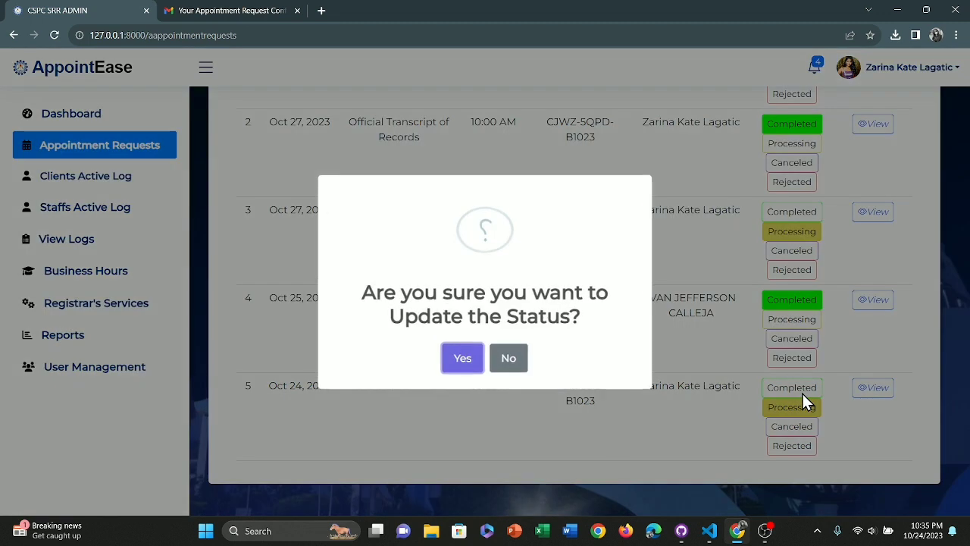
pyautogui.click(464, 356)
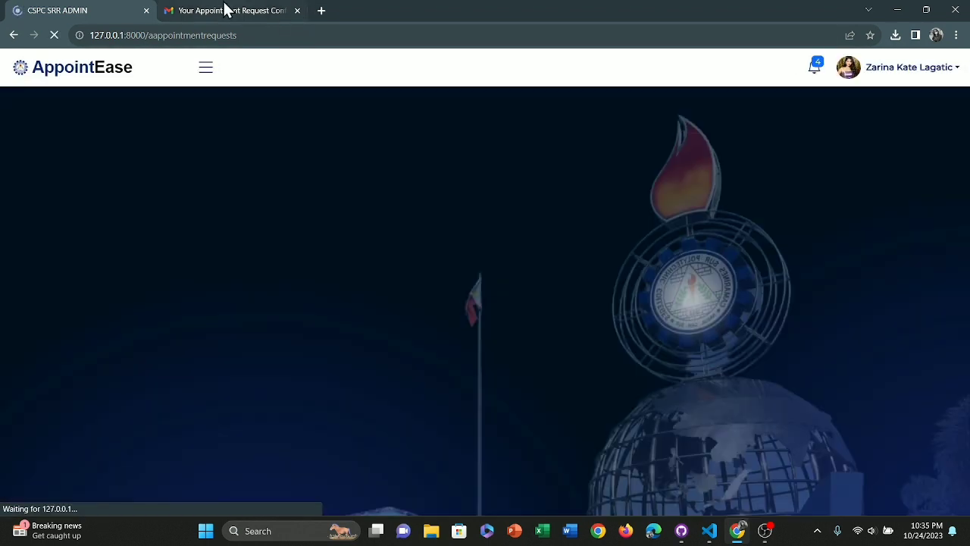
# - Read the 'Reference Number Status Updated' email reporting Completed, then return to the AppointEase site
pyautogui.click(227, 11)
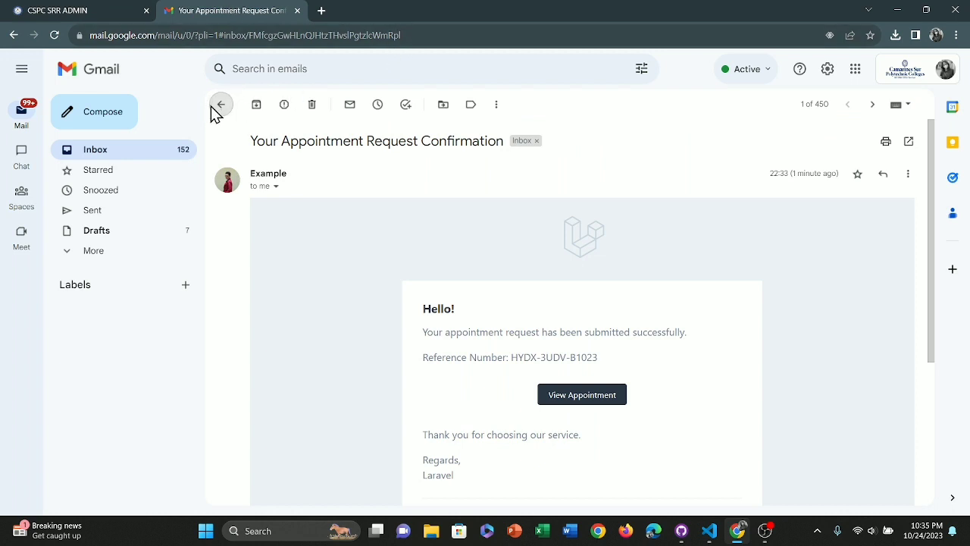
pyautogui.click(220, 106)
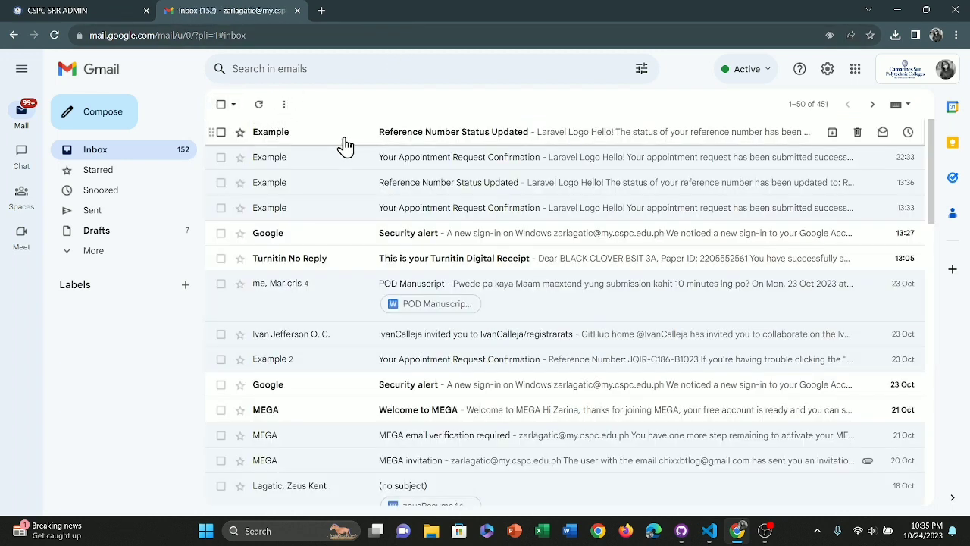
pyautogui.click(477, 137)
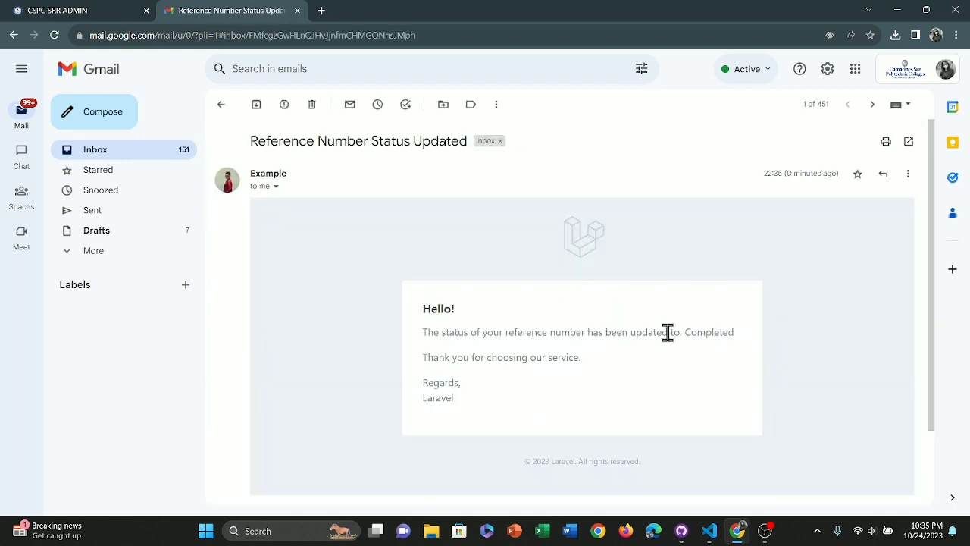
pyautogui.scroll(-2, 553, 383)
pyautogui.scroll(1, 553, 384)
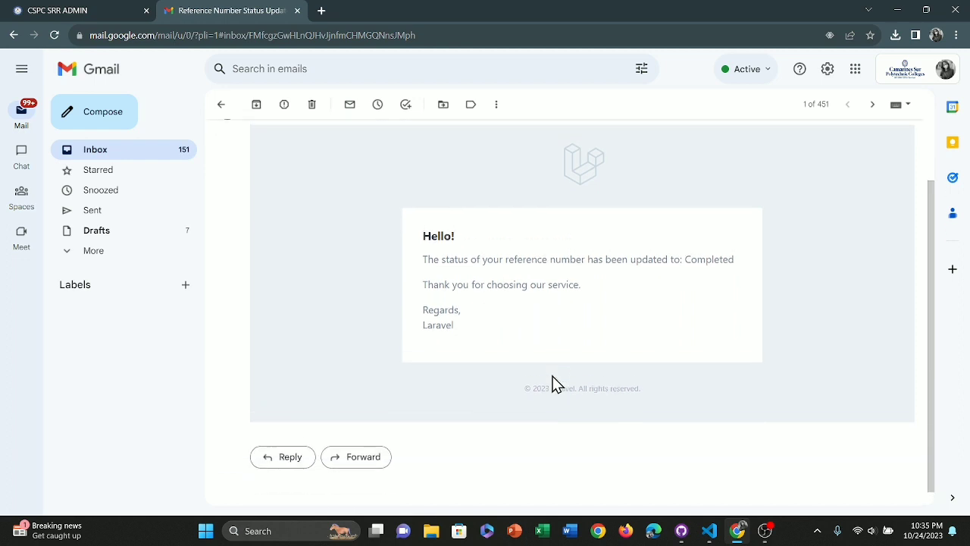
pyautogui.click(89, 10)
# - Sign back in with CSPC Mail and check Transaction History shows the 2023-10-24 request as Completed
pyautogui.click(805, 81)
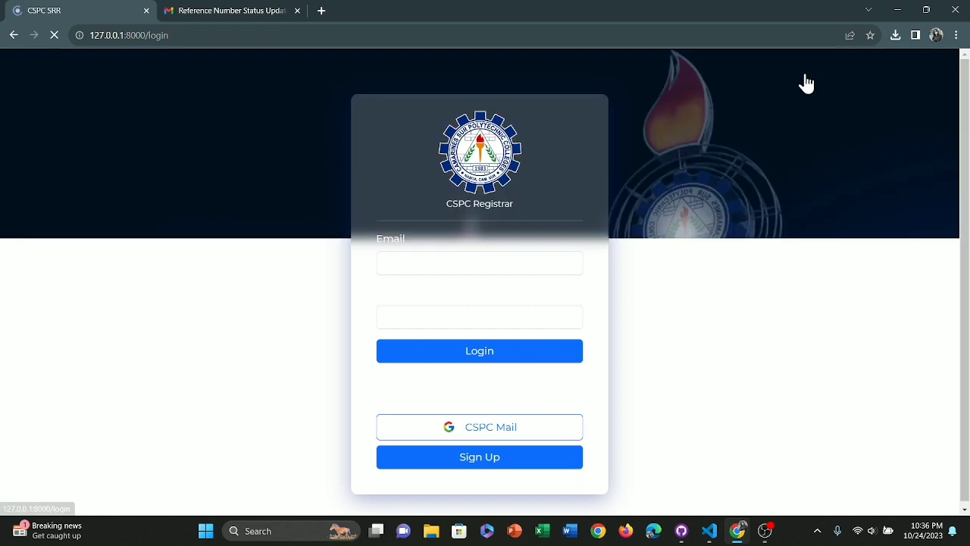
pyautogui.click(475, 429)
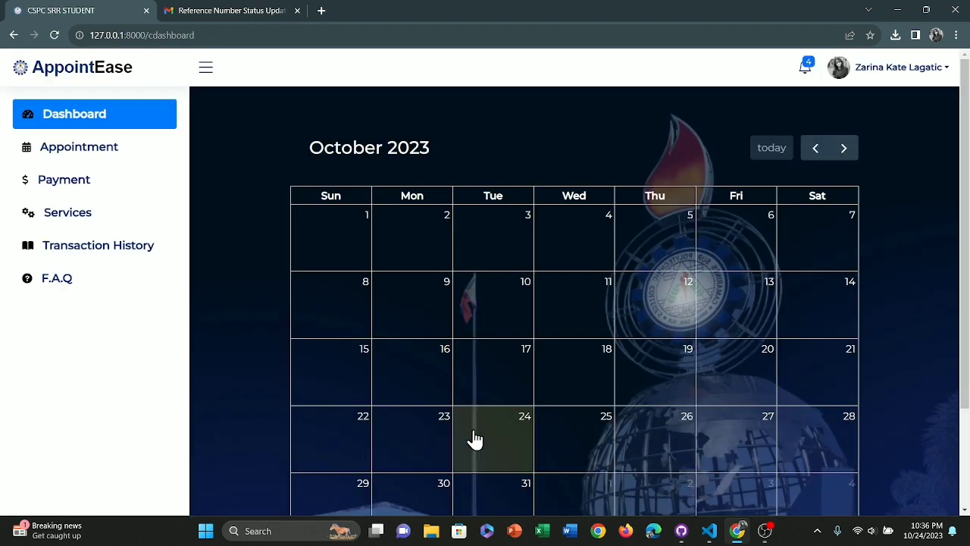
pyautogui.click(67, 255)
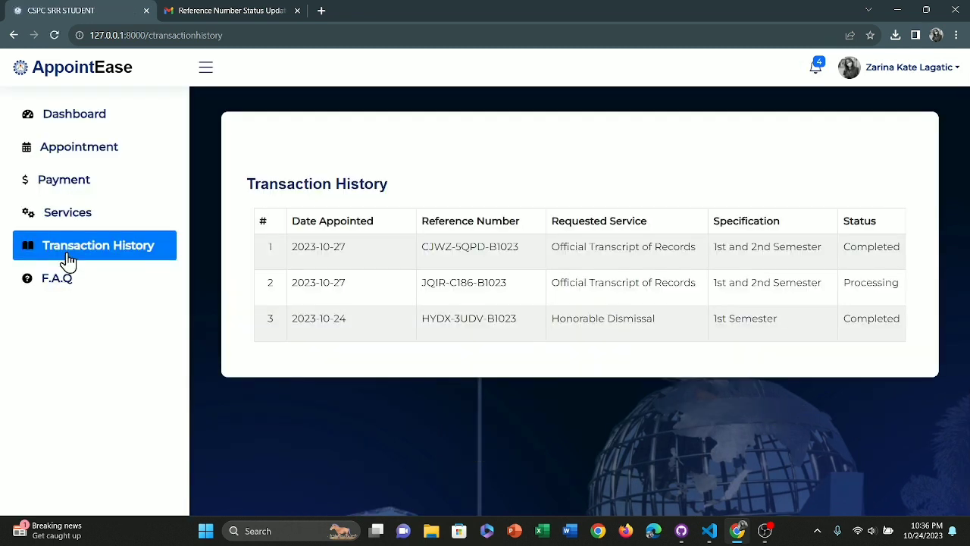